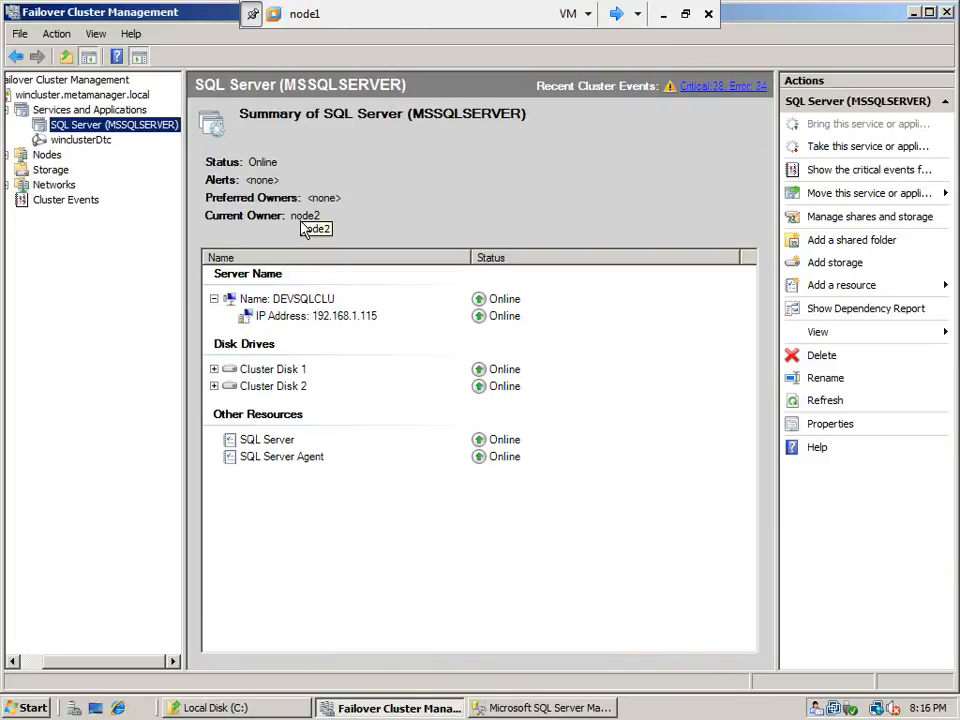
- Run setup from the sql2008_software folder on drive C and start a new SQL Server failover cluster installation
click(237, 709)
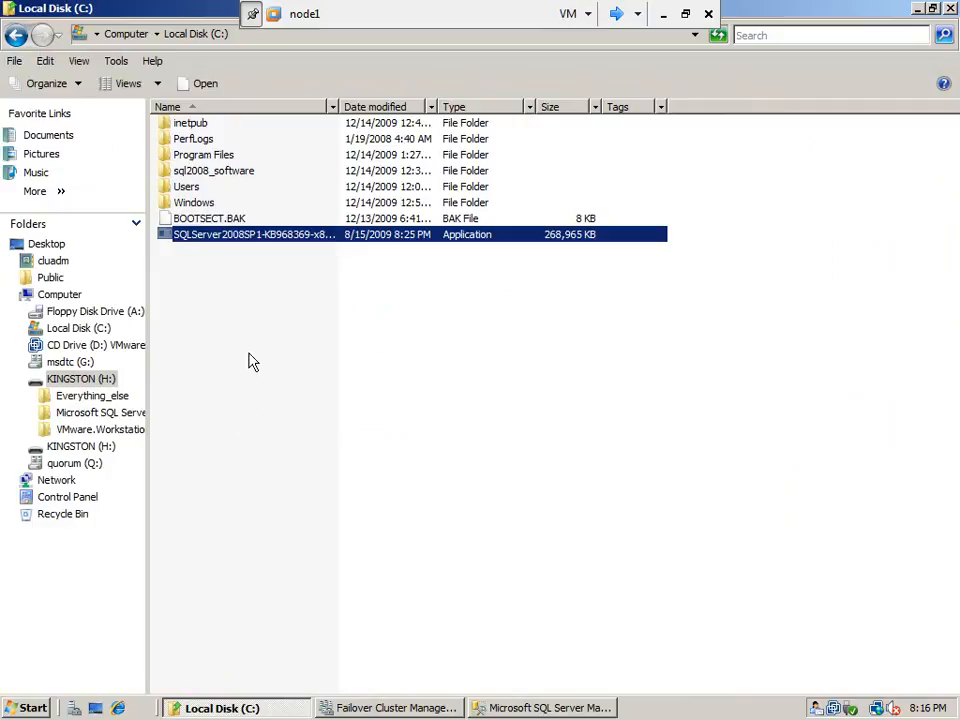
click(220, 173)
double_click(218, 170)
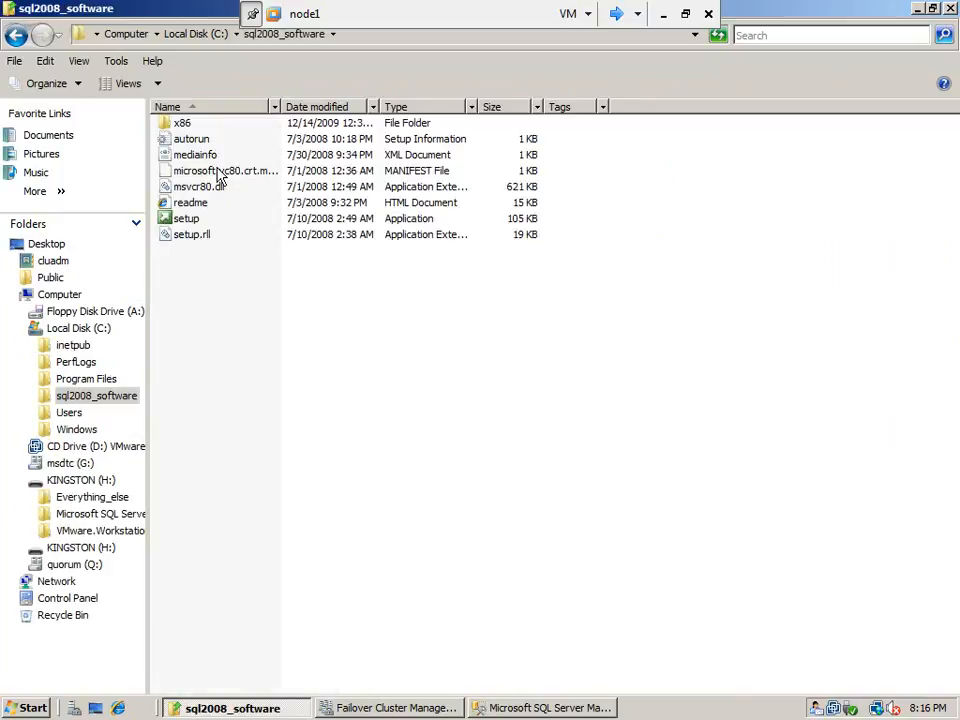
click(190, 222)
double_click(190, 220)
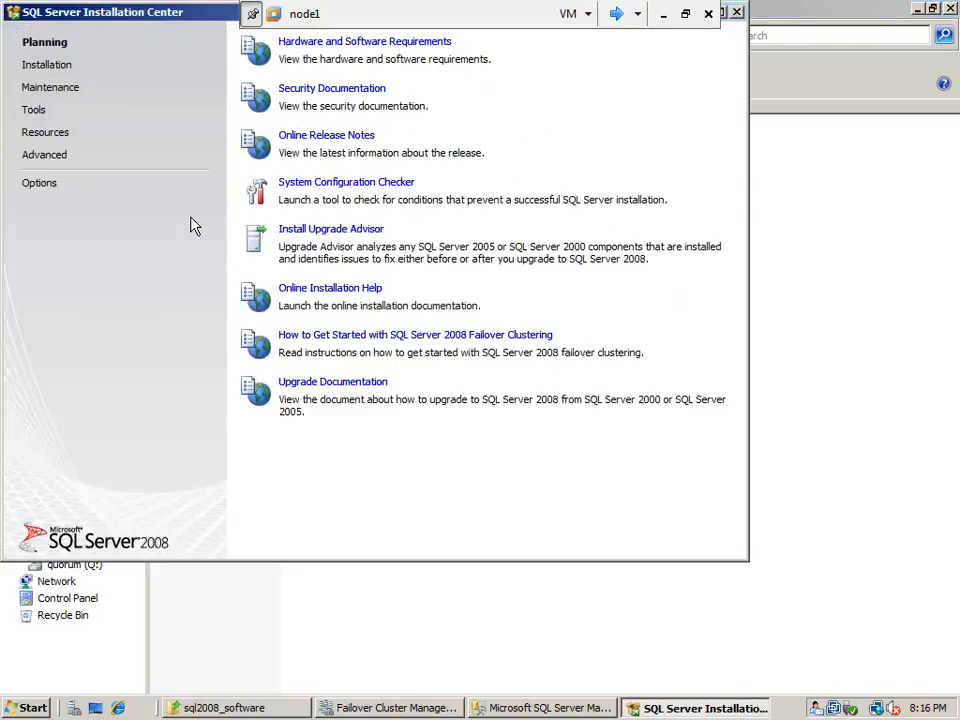
click(45, 66)
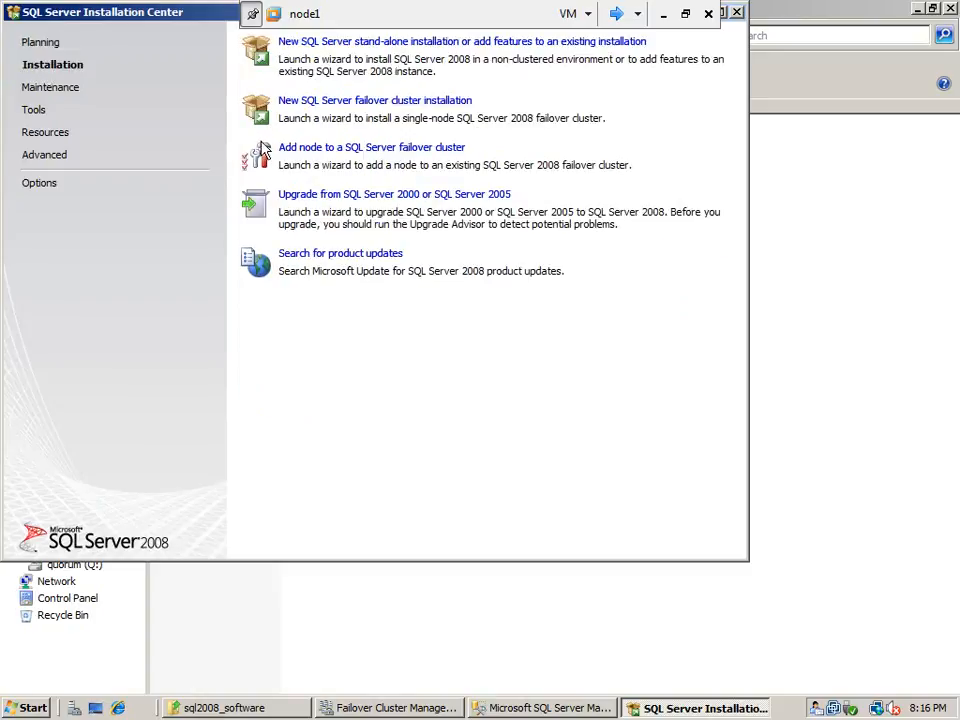
click(388, 104)
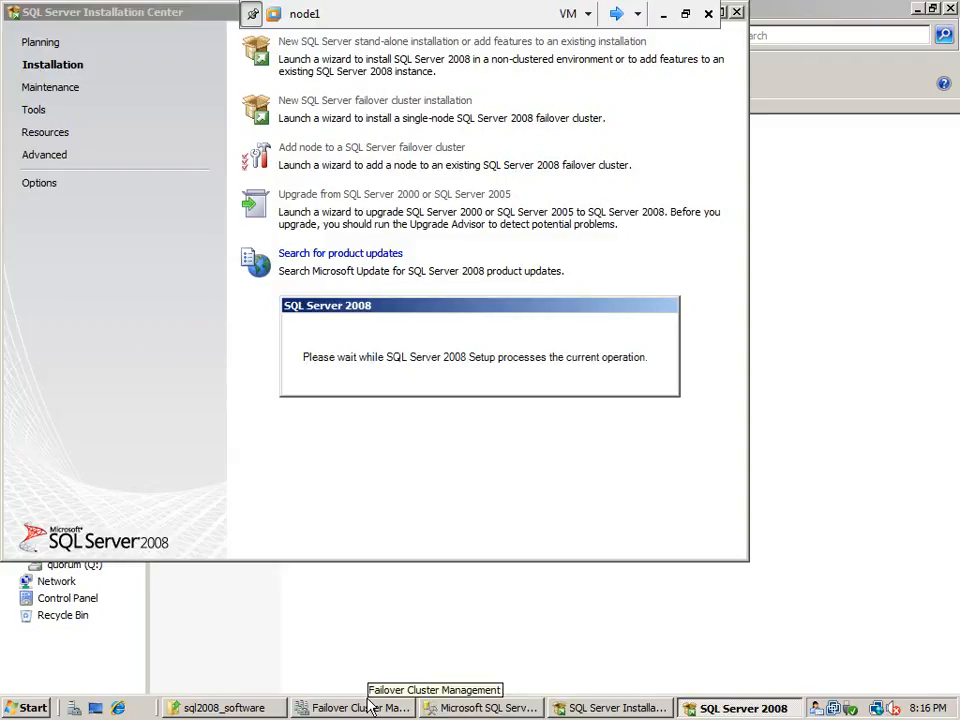
- Close SQL Server Management Studio without saving SQLQuery1.sql
right_click(452, 712)
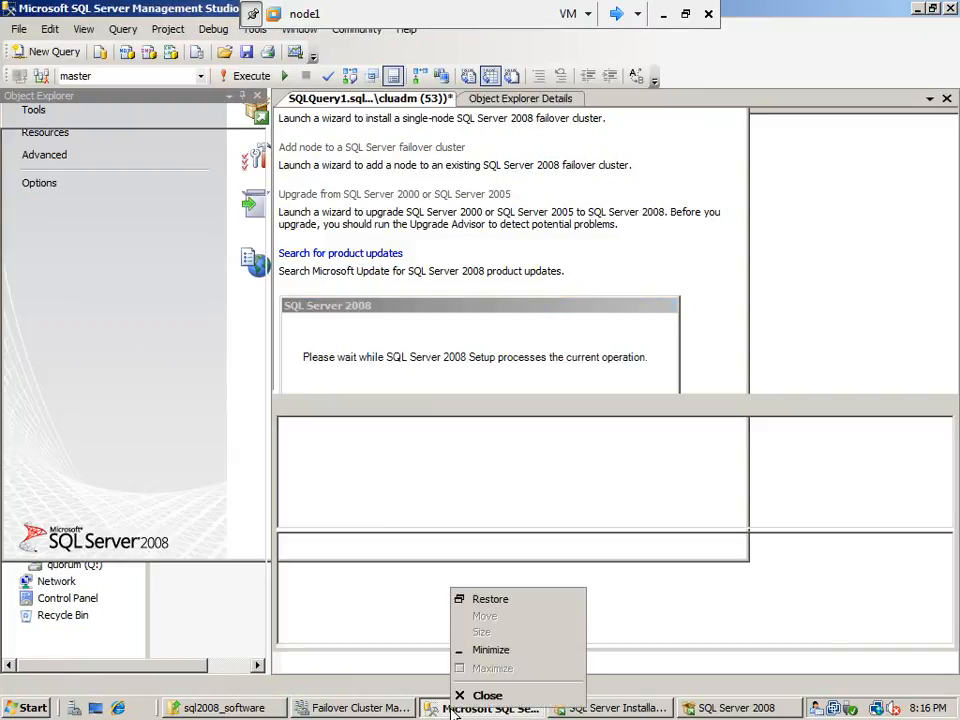
click(472, 695)
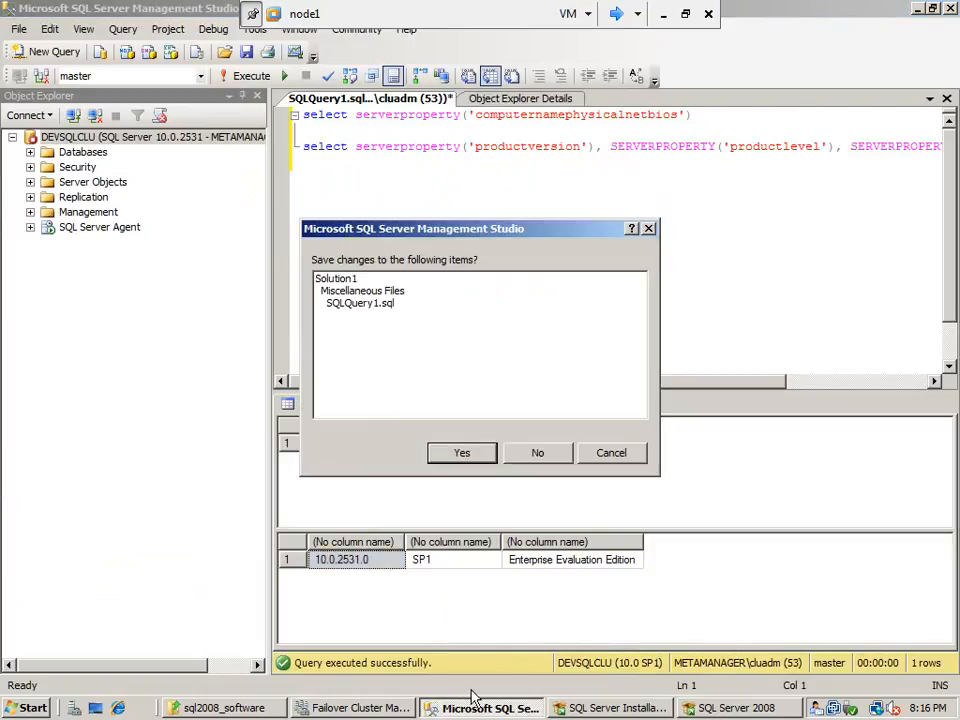
click(542, 457)
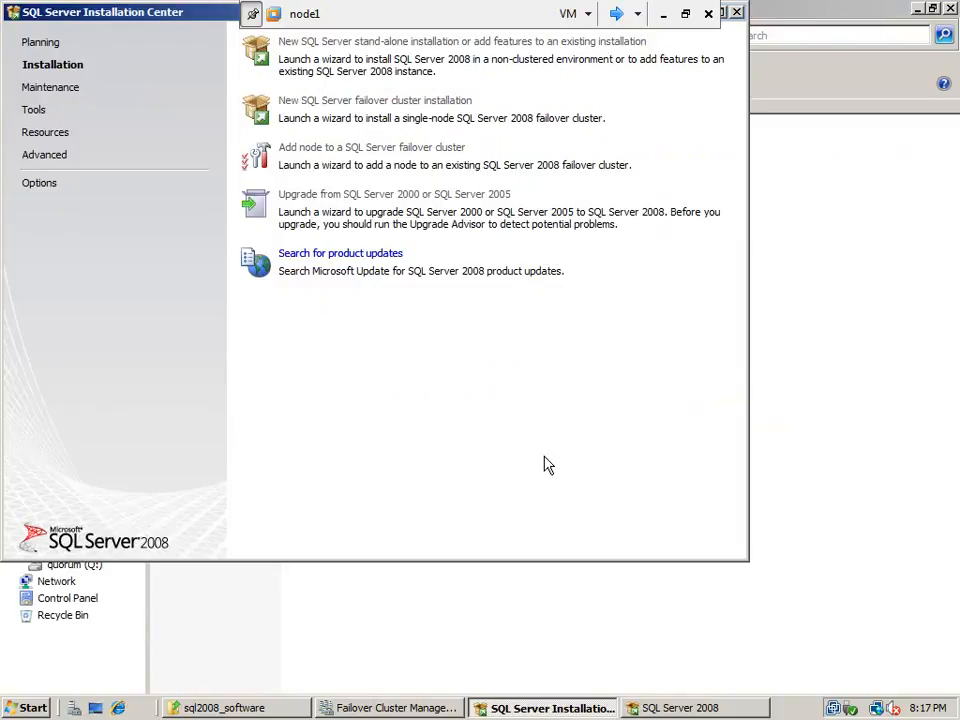
- Return to SQL Server 2008 Setup, install the Setup Support Files and proceed through the support rule checks
click(677, 707)
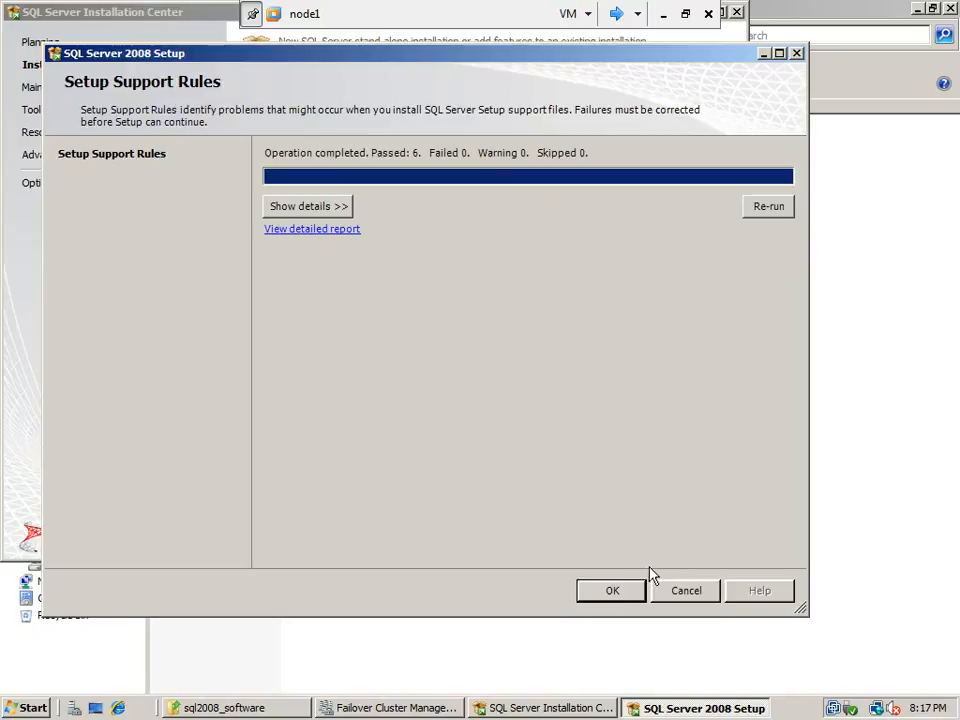
click(612, 591)
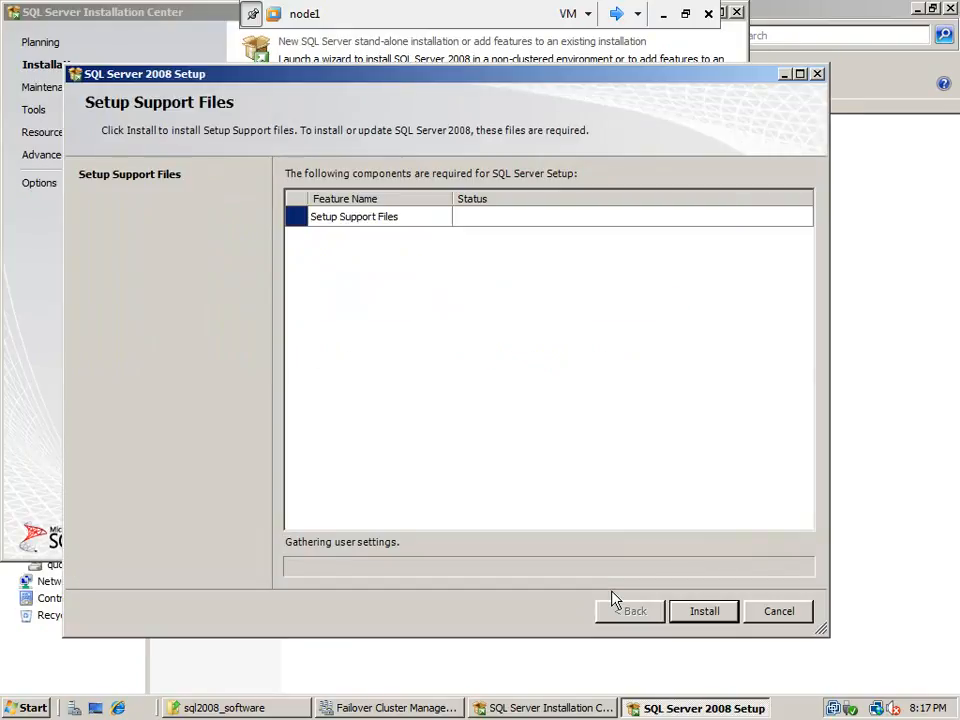
click(698, 621)
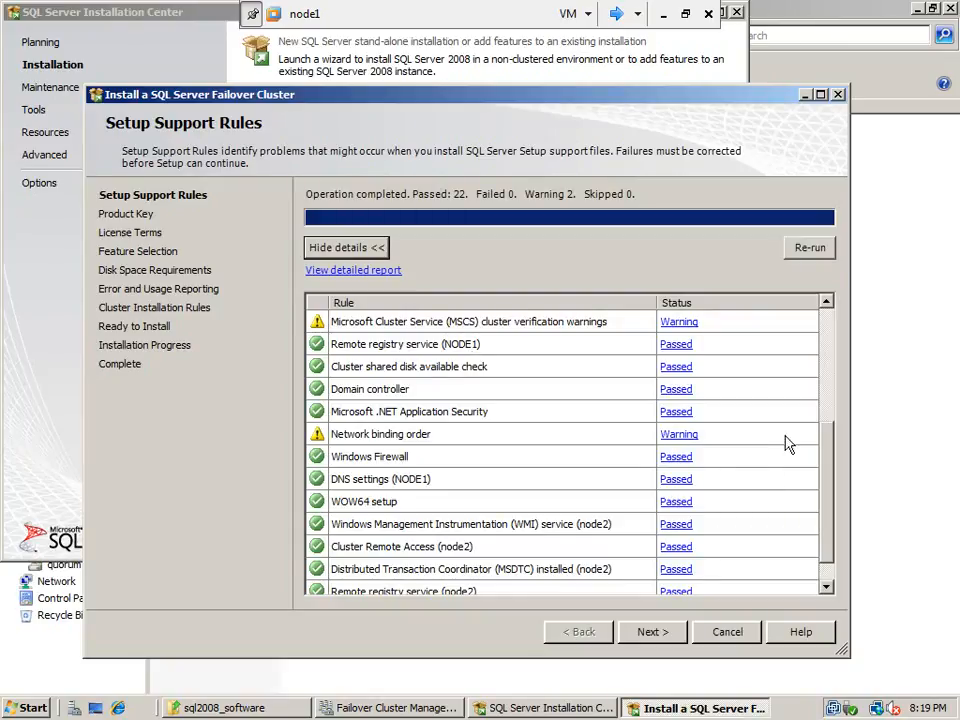
mouse_move(828, 490)
mouse_down()
mouse_move(829, 414)
mouse_move(827, 505)
mouse_up()
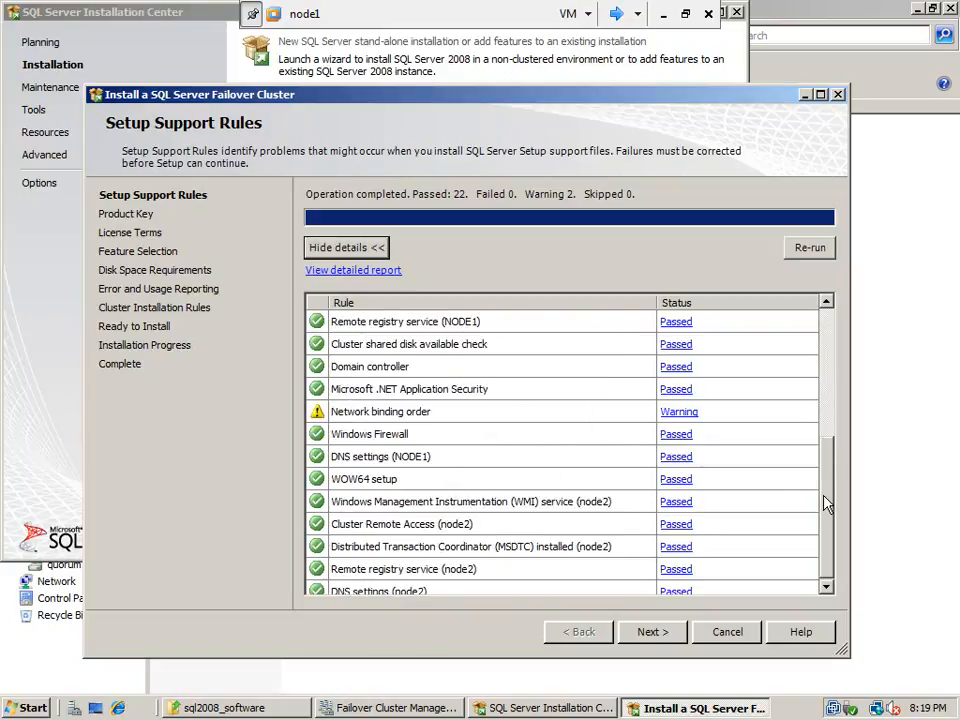
click(652, 632)
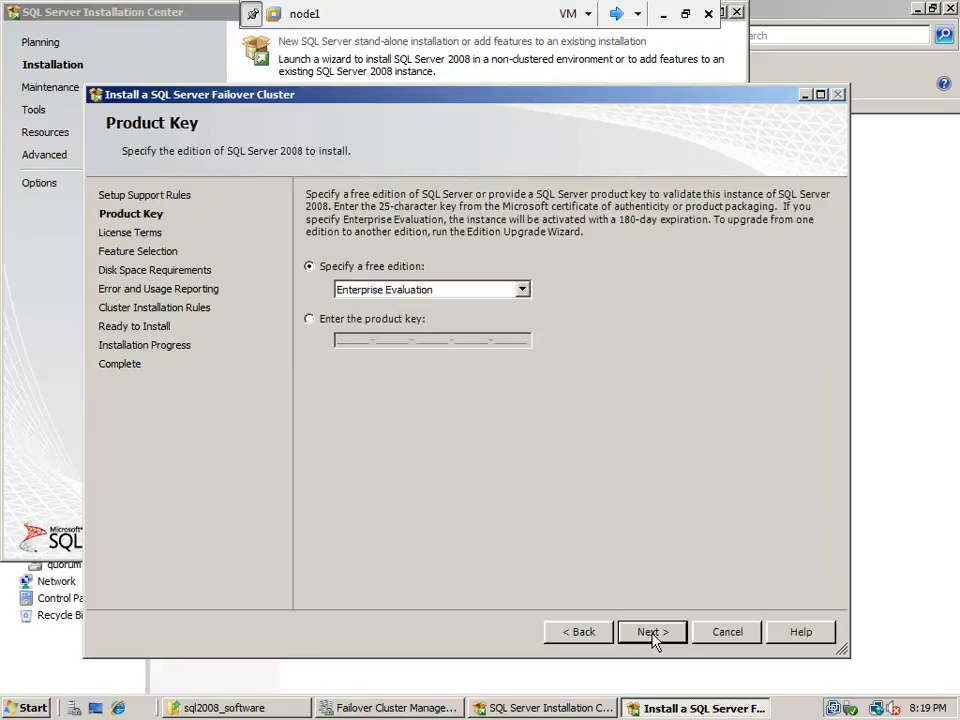
- Keep Enterprise Evaluation as the edition to install and accept the license terms
click(646, 632)
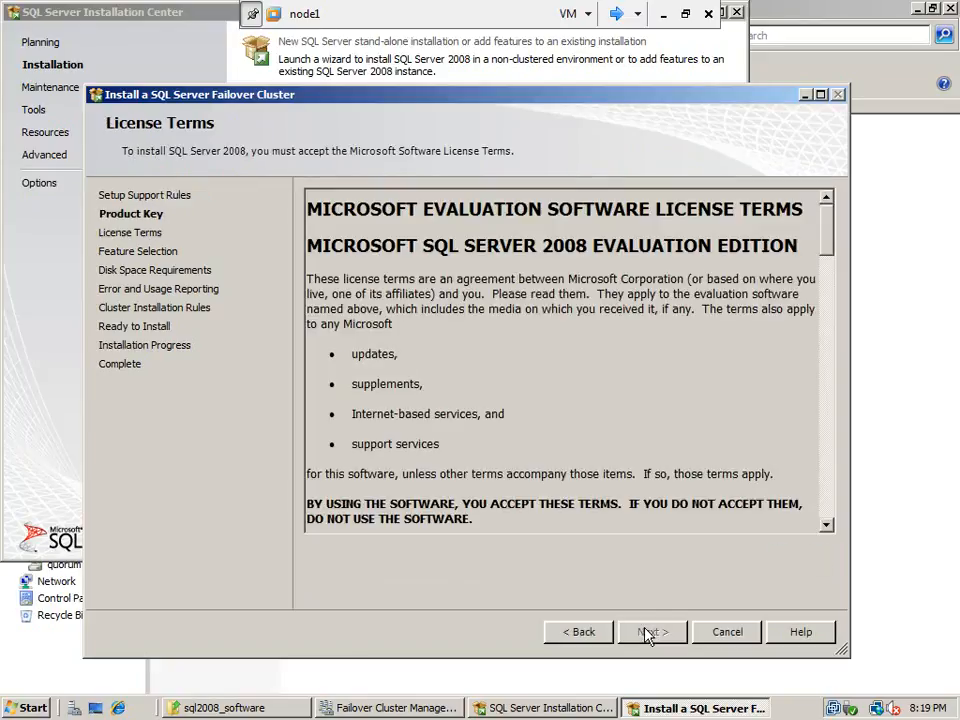
click(405, 589)
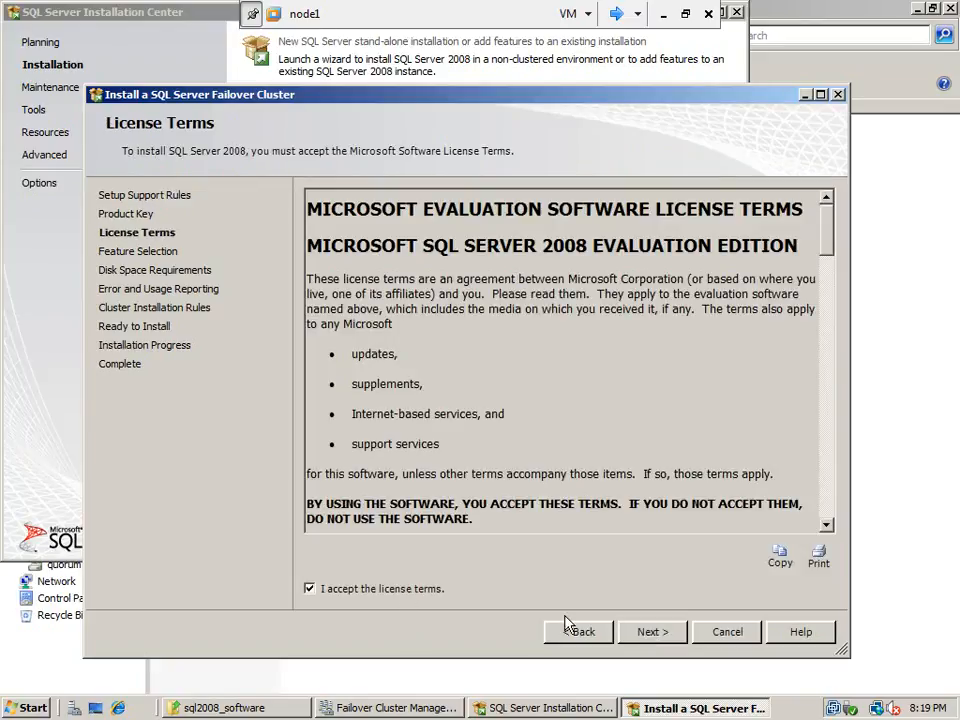
click(648, 632)
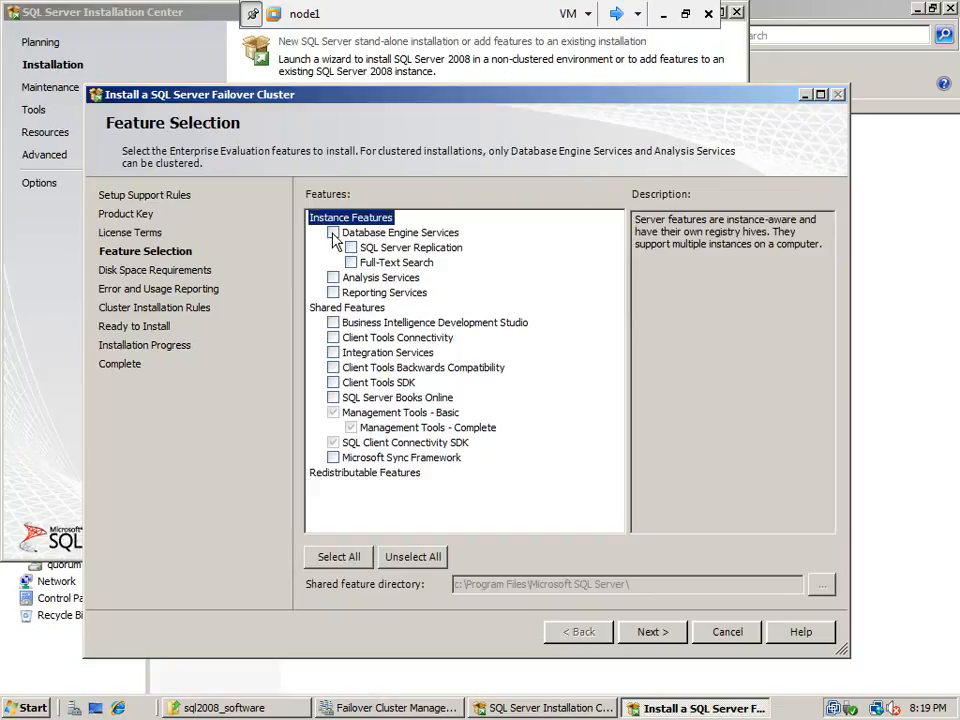
- Select Database Engine Services with SQL Server Replication and Full-Text Search as the features to install
click(333, 233)
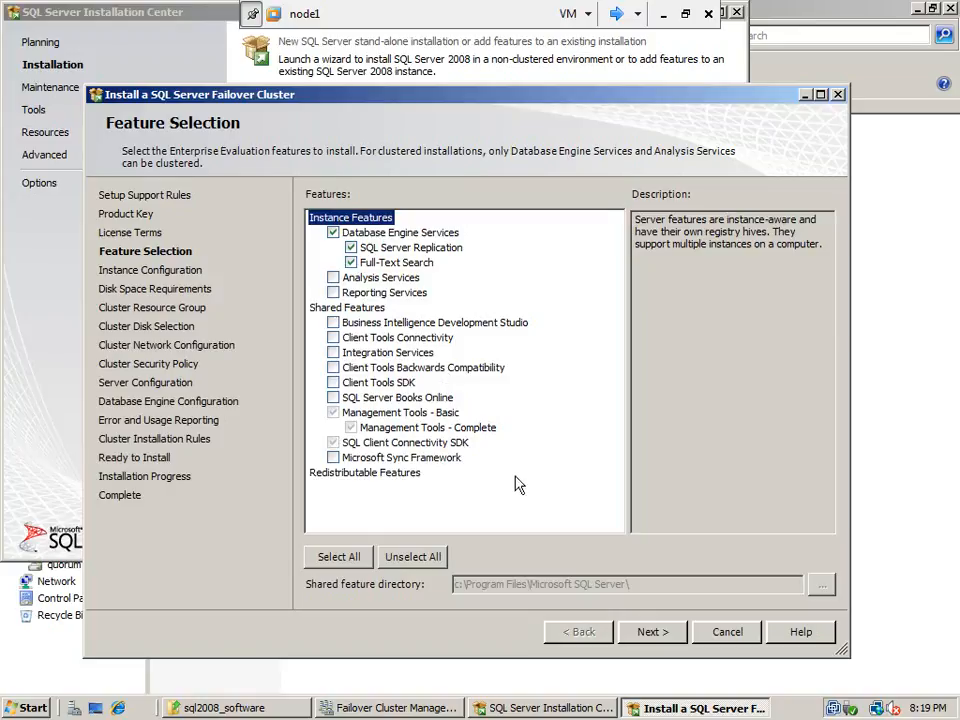
click(660, 632)
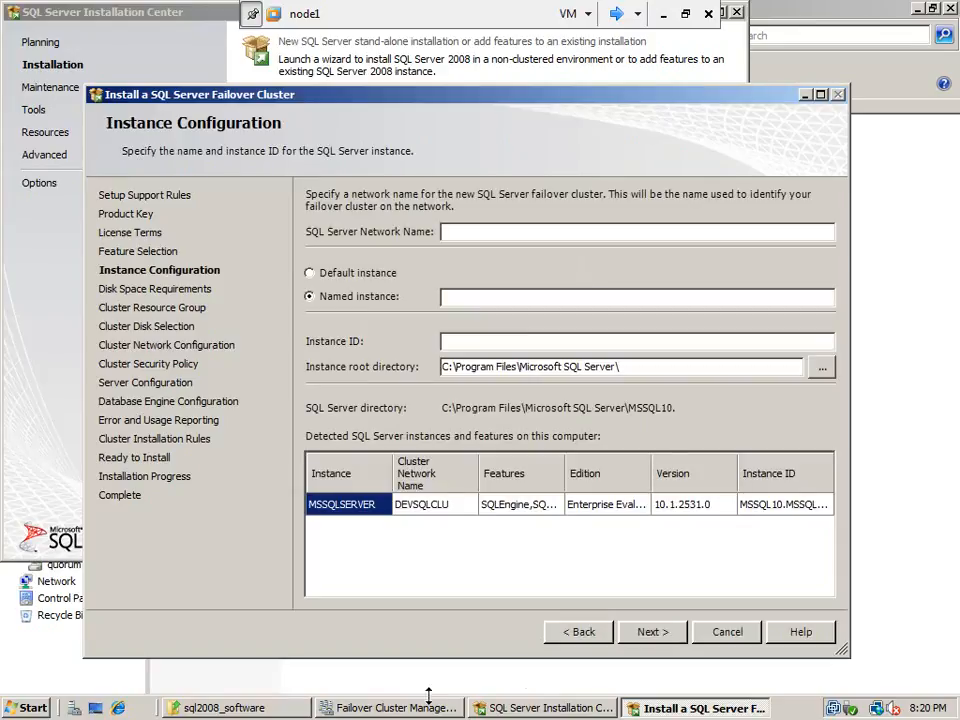
- Examine the available storage, including Cluster Disk 3's volume, and the existing SQL Server group in Failover Cluster Management
click(395, 708)
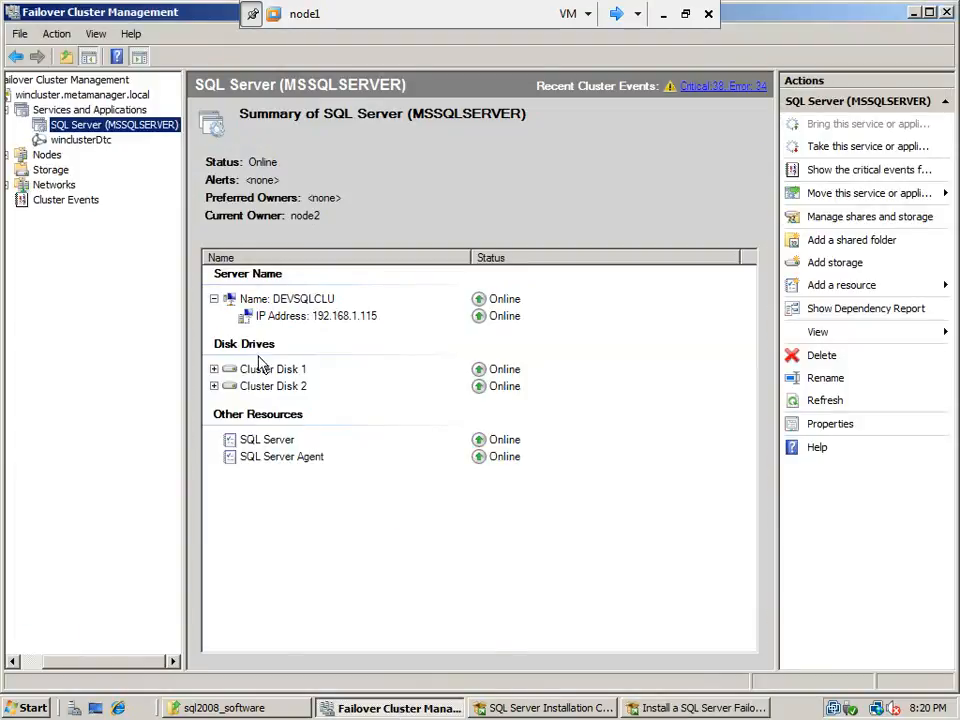
click(55, 172)
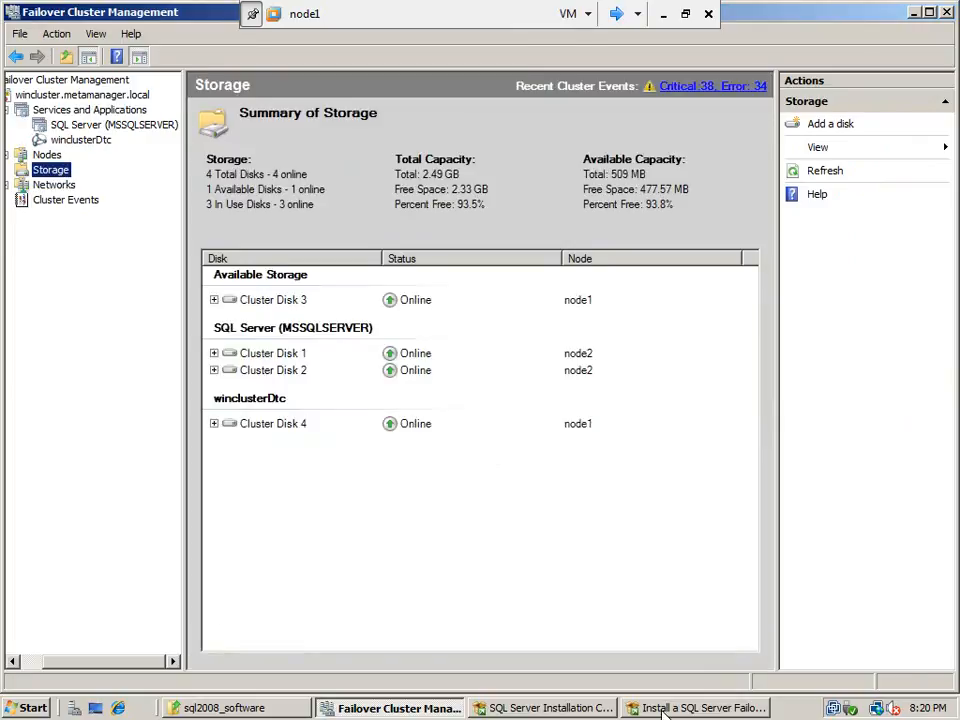
click(214, 300)
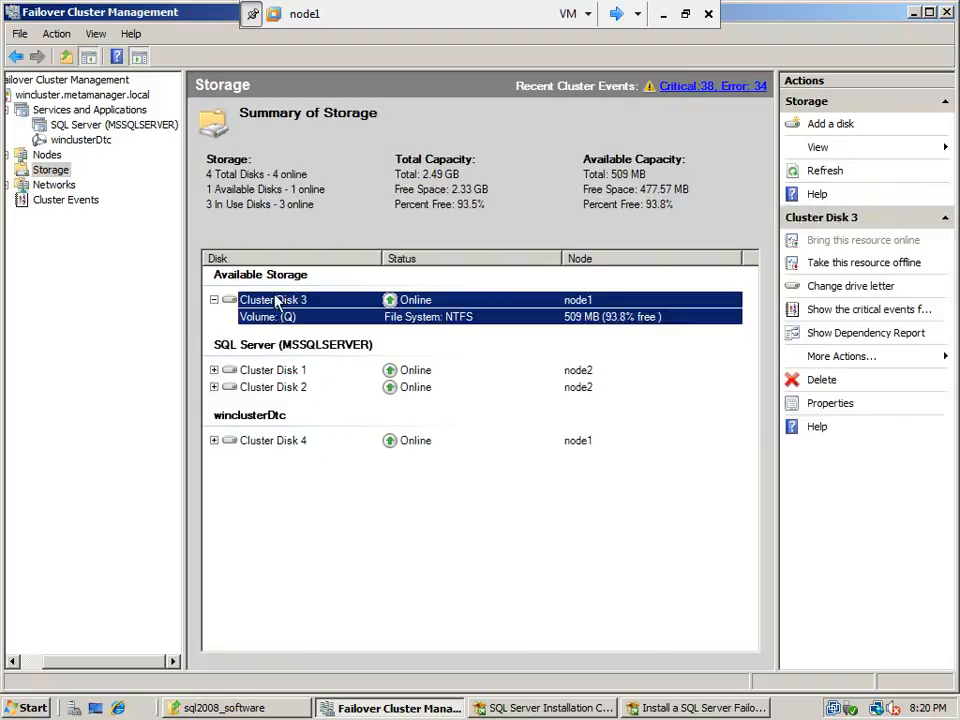
click(697, 708)
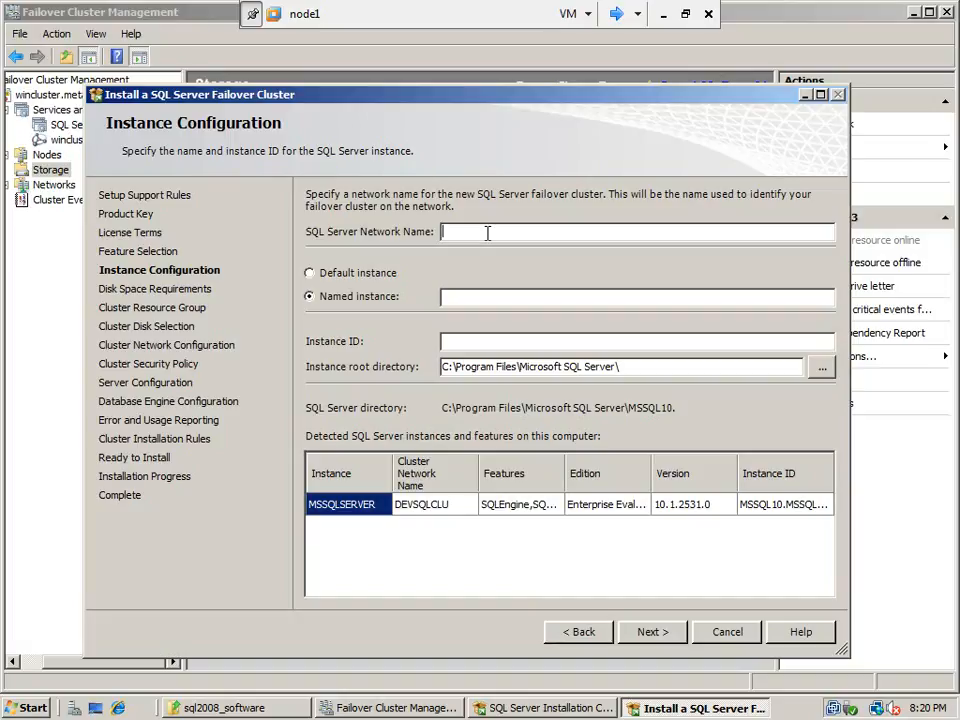
click(358, 712)
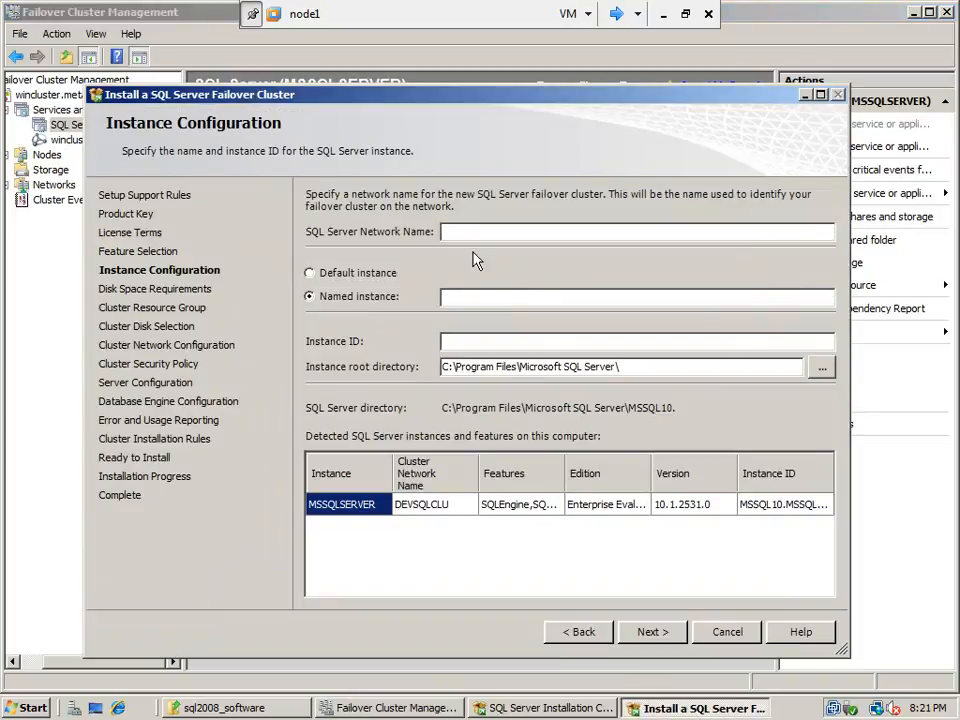
- Set the SQL Server network name to DEVSQLCLU1 and the named instance to SQL2K8INST1
click(471, 231)
text(DEVSQLCLU1)
click(474, 296)
text(SQL2008)
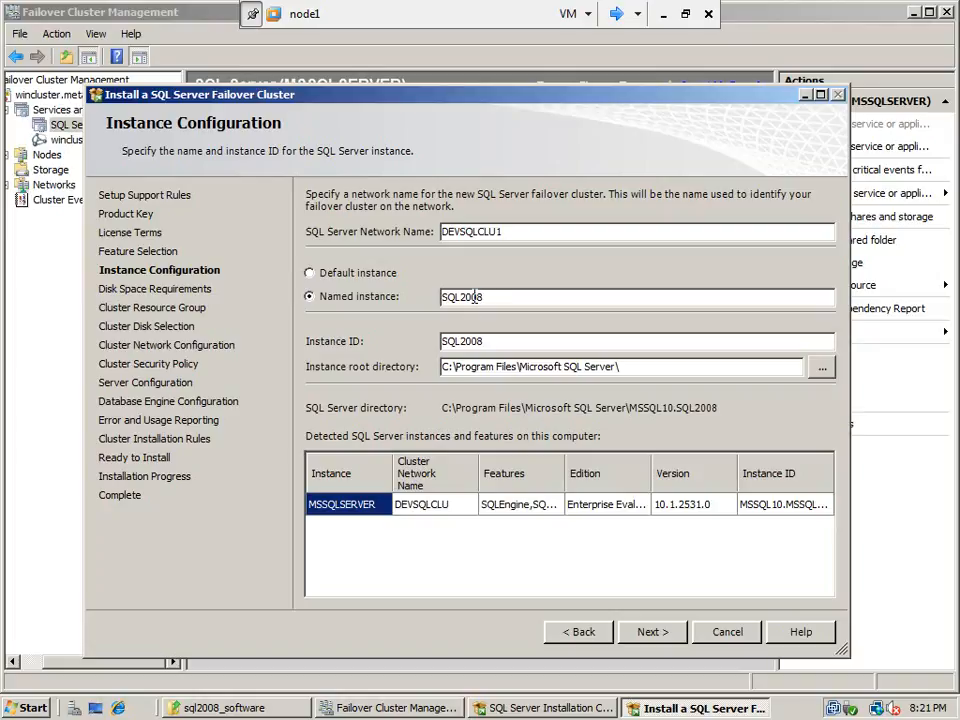
key(BackSpace)
key(BackSpace)
key(BackSpace)
text(K8)
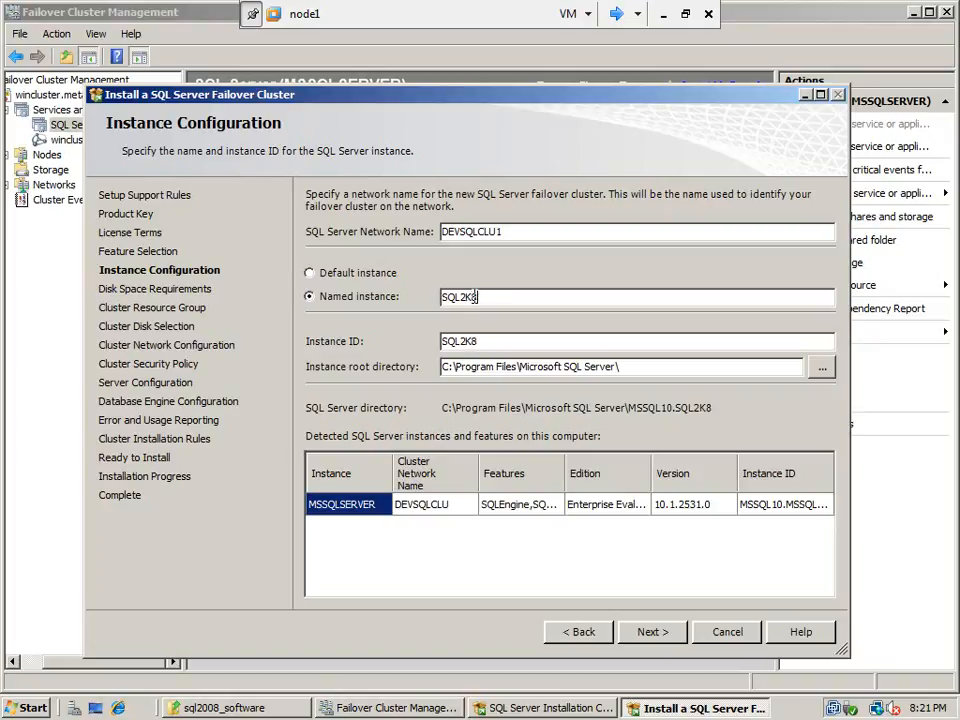
text(INST1)
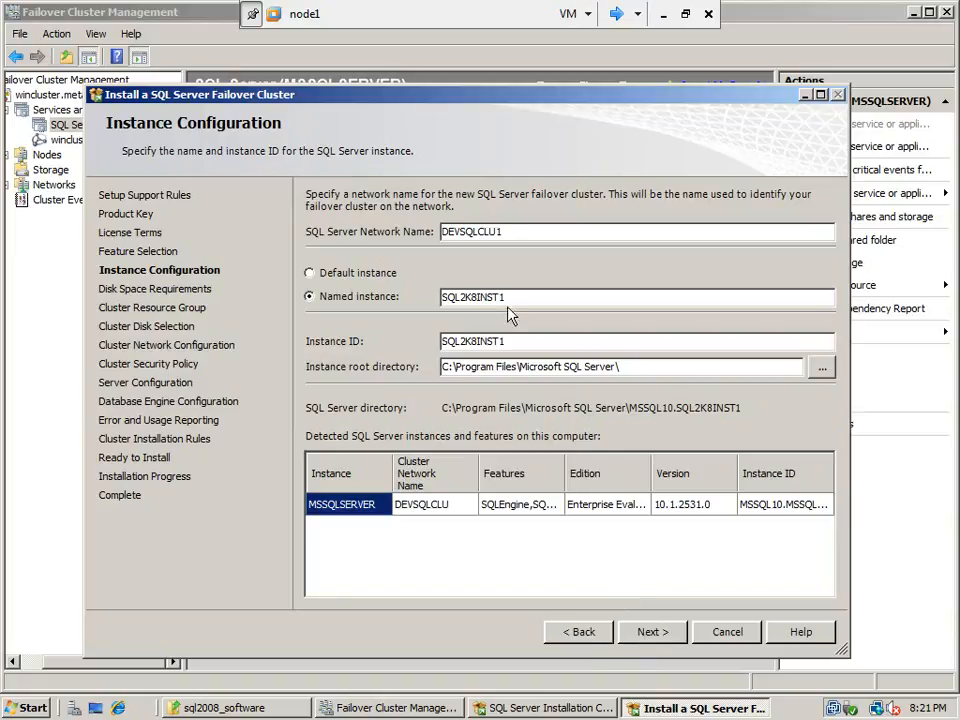
drag(508, 341, 436, 347)
click(523, 292)
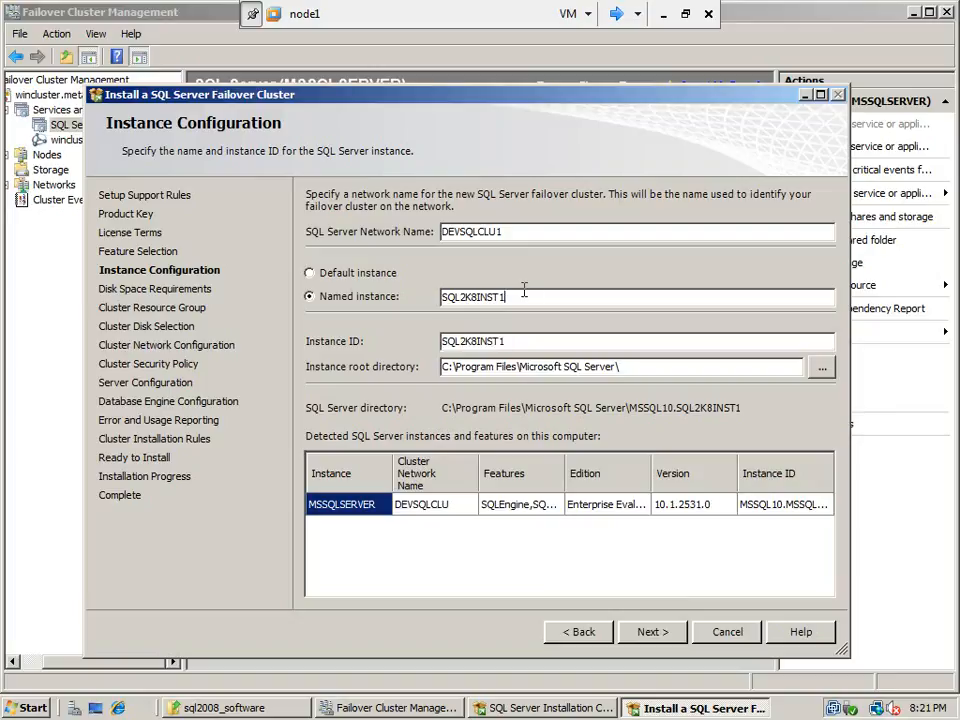
click(669, 632)
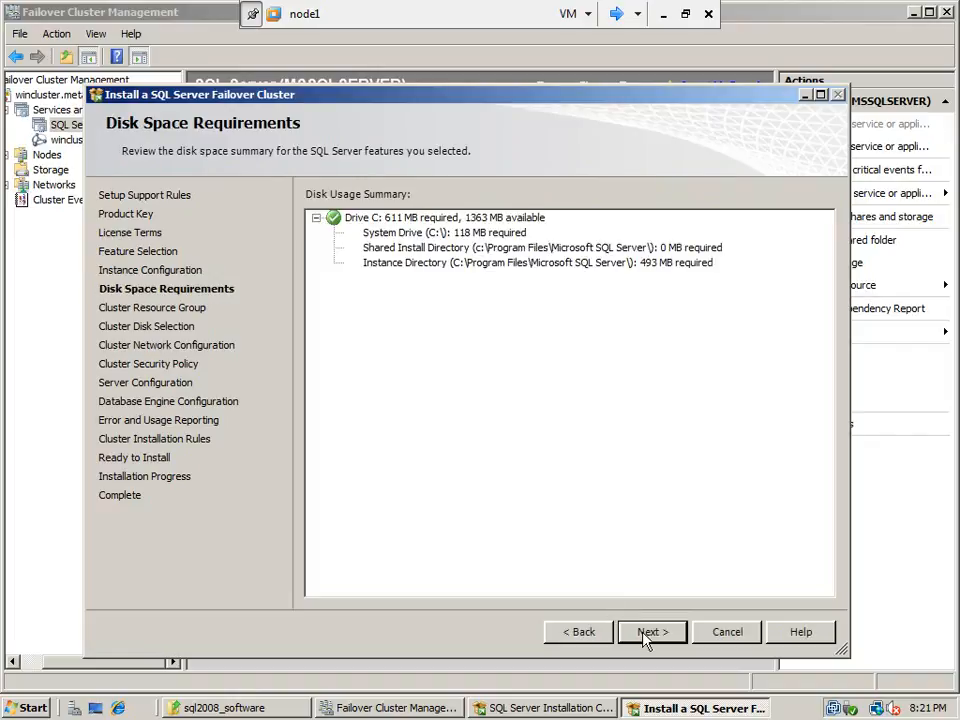
- Keep SQL Server (SQL2K8INST1) as the cluster resource group name and Cluster Disk 3 as the shared disk
click(644, 635)
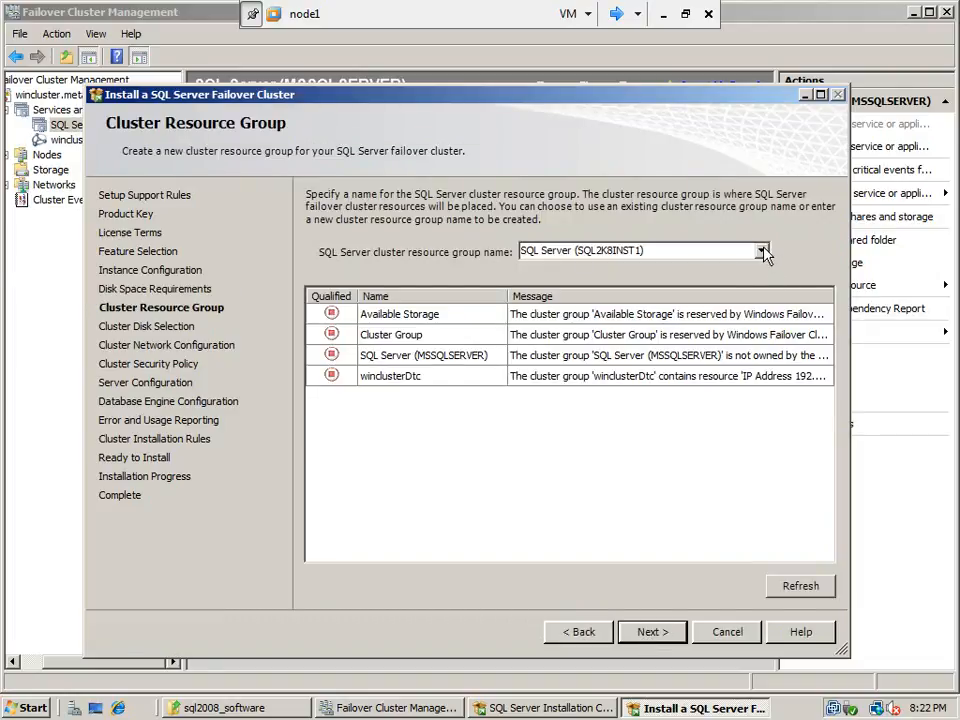
click(761, 251)
click(761, 251)
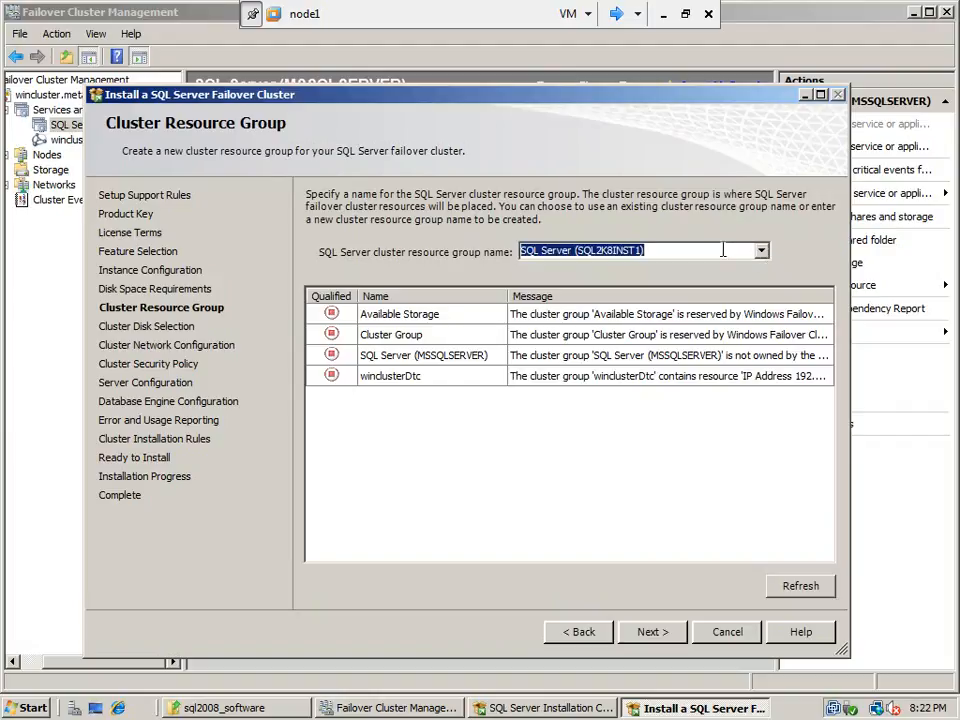
click(723, 250)
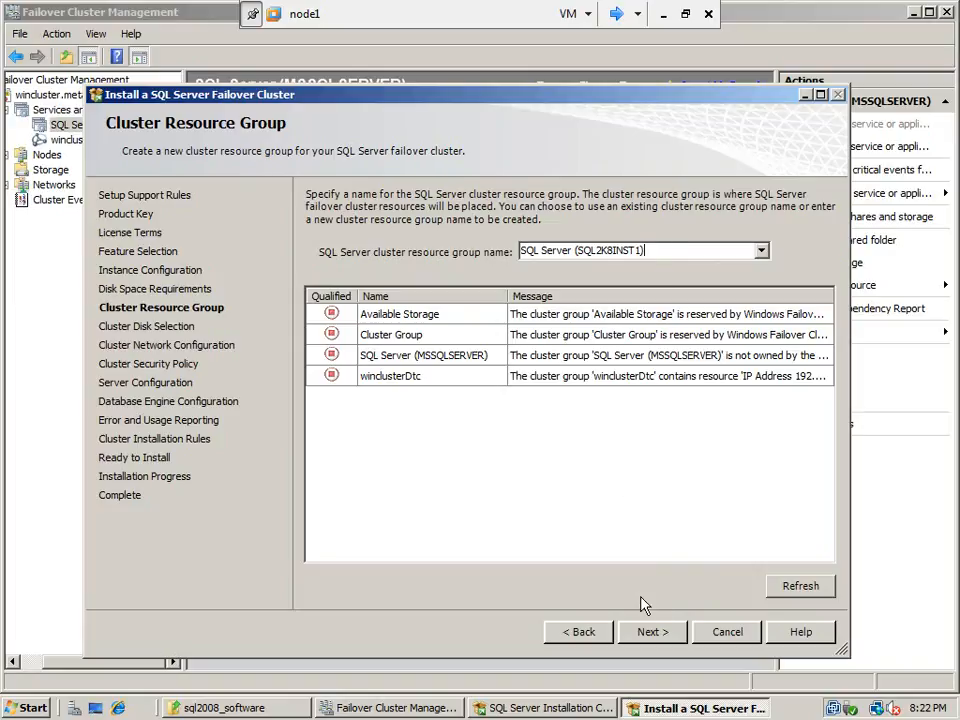
click(664, 632)
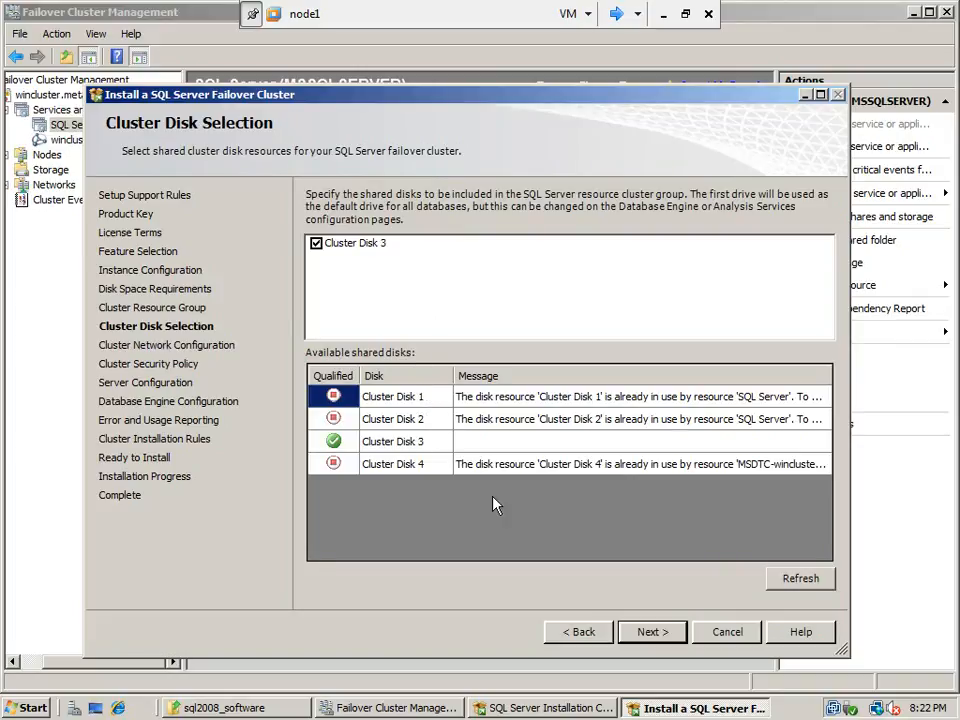
click(651, 632)
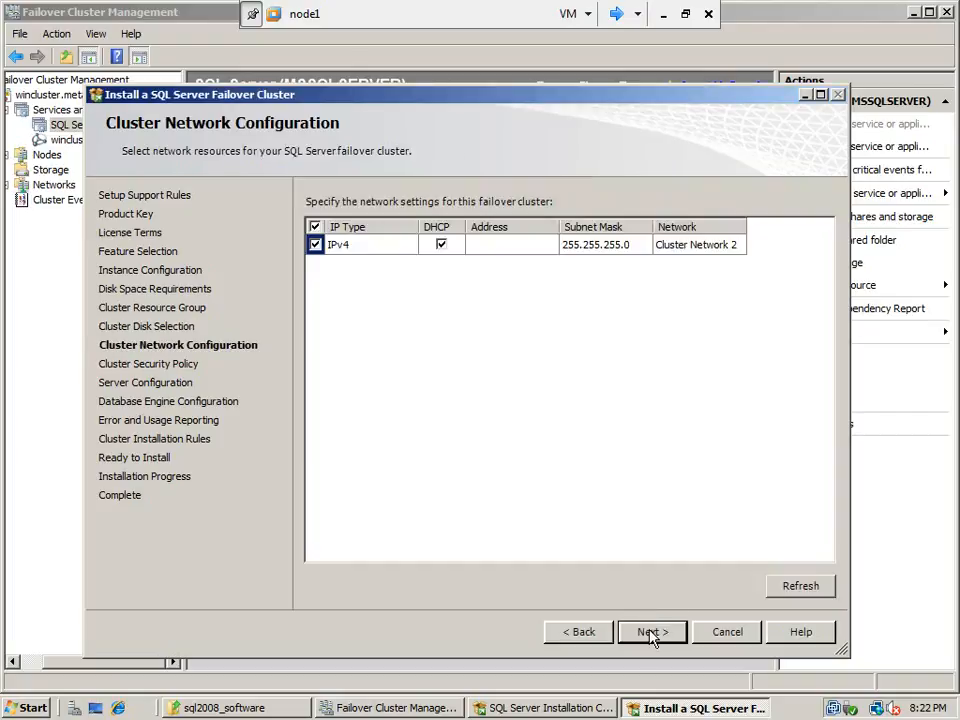
- Turn off DHCP for the IPv4 cluster network and look up the active/active SQL Server virtual IP address in ip_address.txt
click(441, 245)
click(484, 246)
click(685, 14)
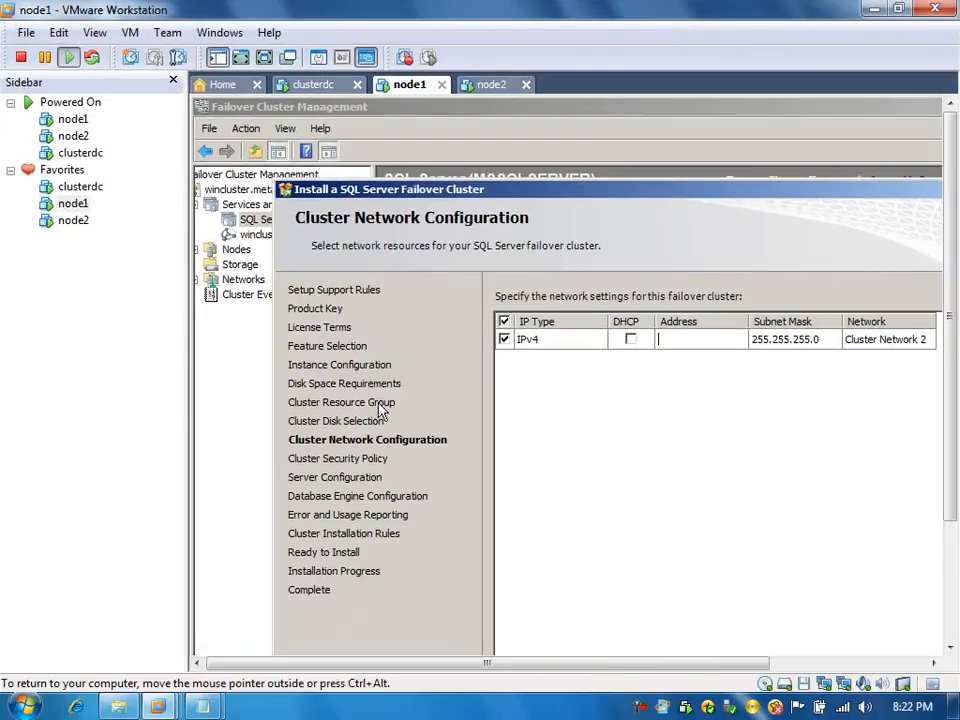
mouse_move(203, 706)
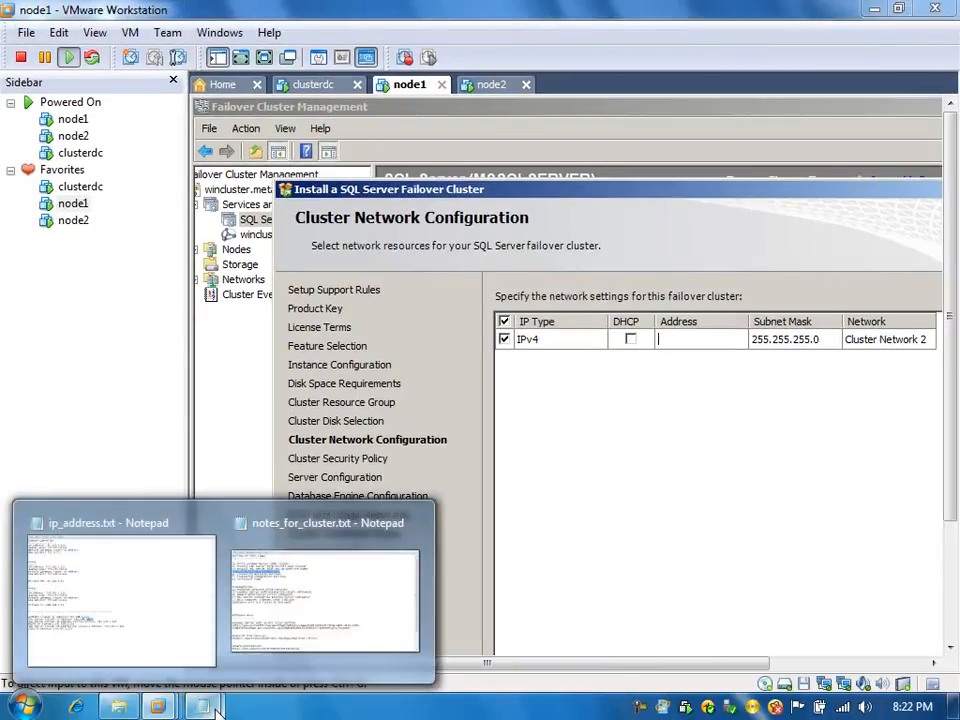
click(289, 628)
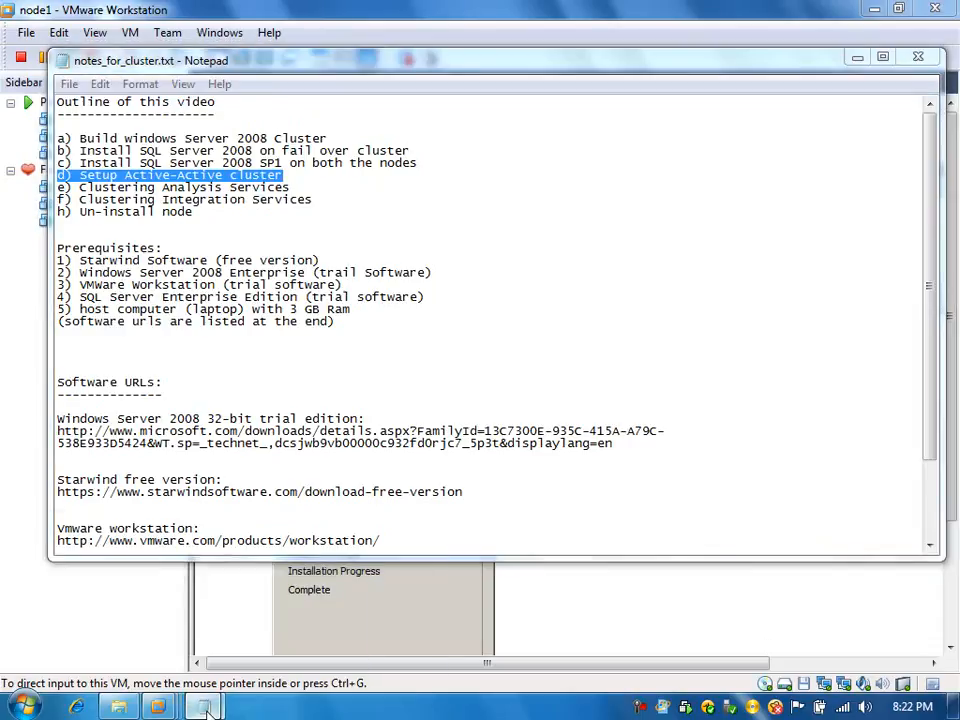
mouse_move(203, 706)
click(148, 629)
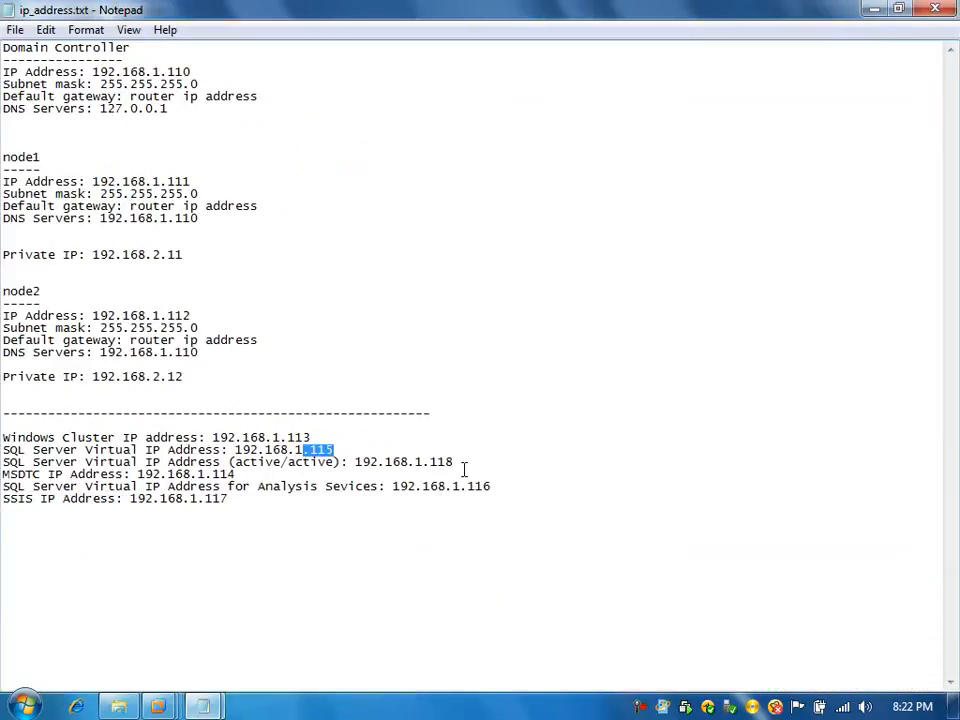
drag(464, 461, 430, 461)
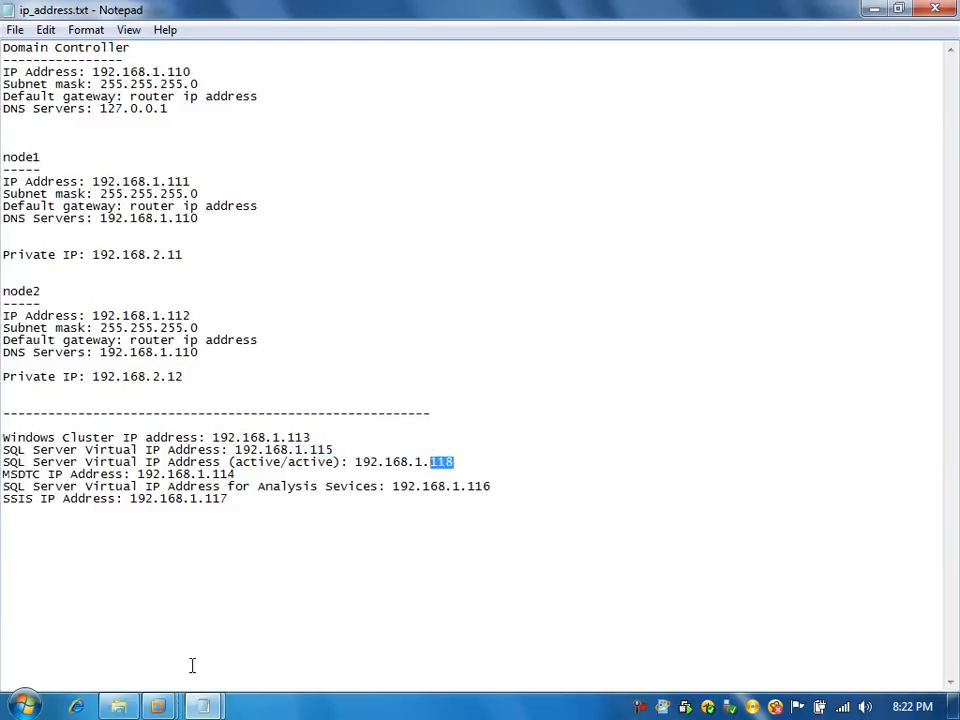
- Return to node1's setup in VMware Workstation and set the failover cluster's IPv4 address on Cluster Network 2 to 192.168.1.118
mouse_move(168, 707)
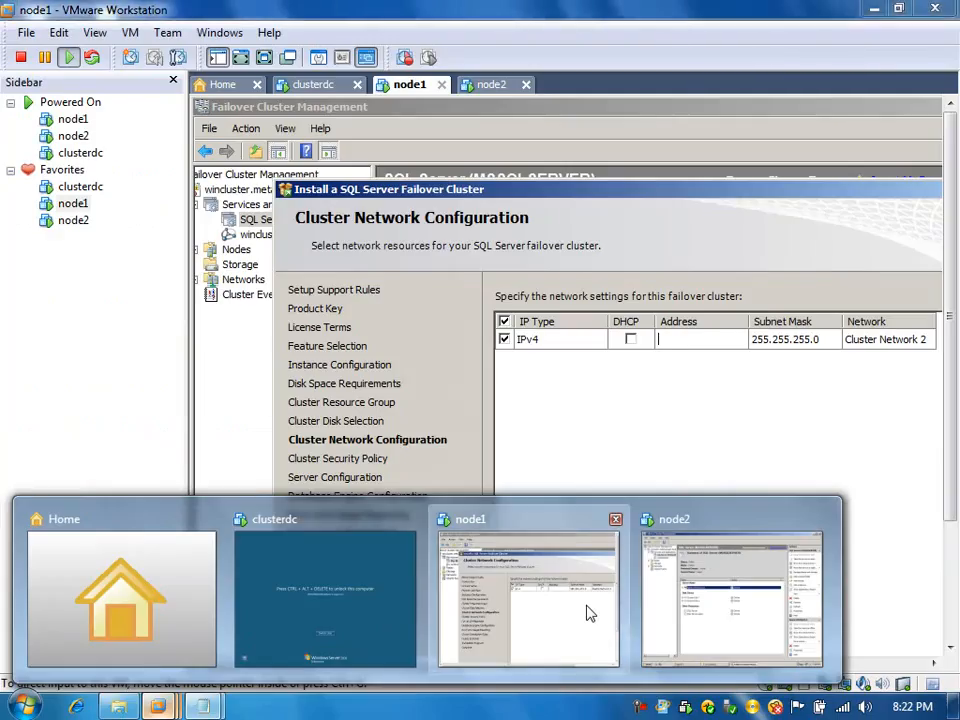
click(589, 611)
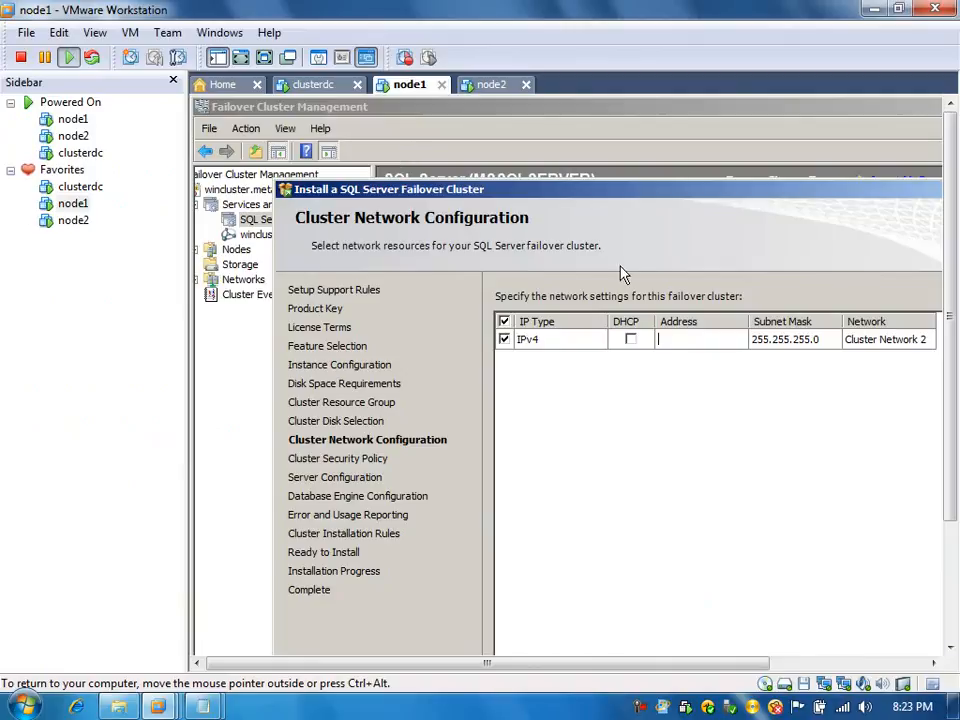
click(217, 57)
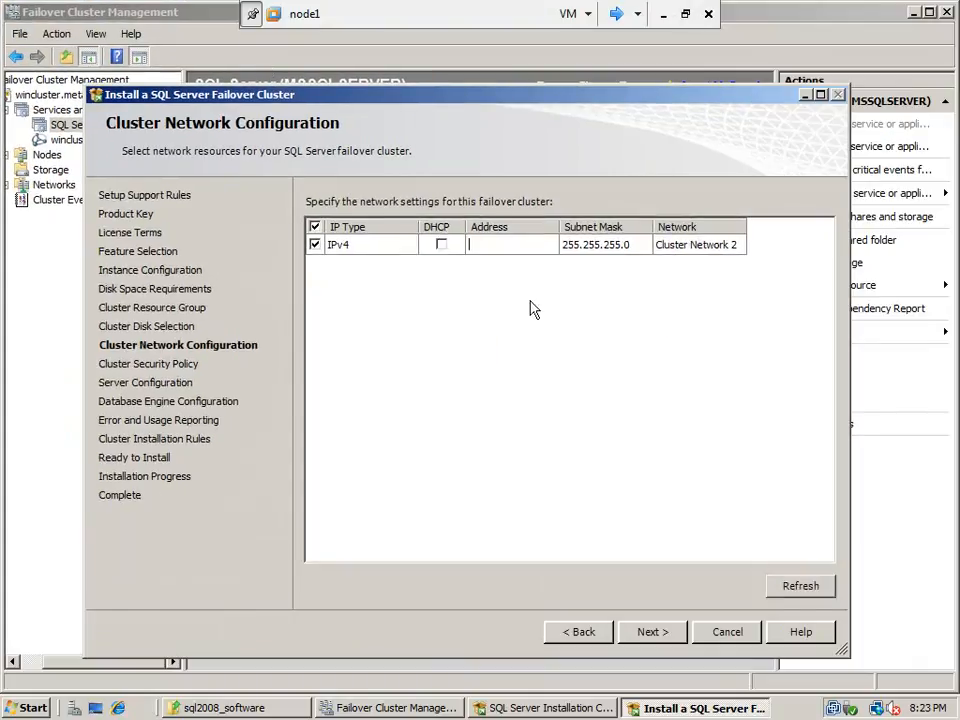
click(512, 244)
text(192.168.1.118)
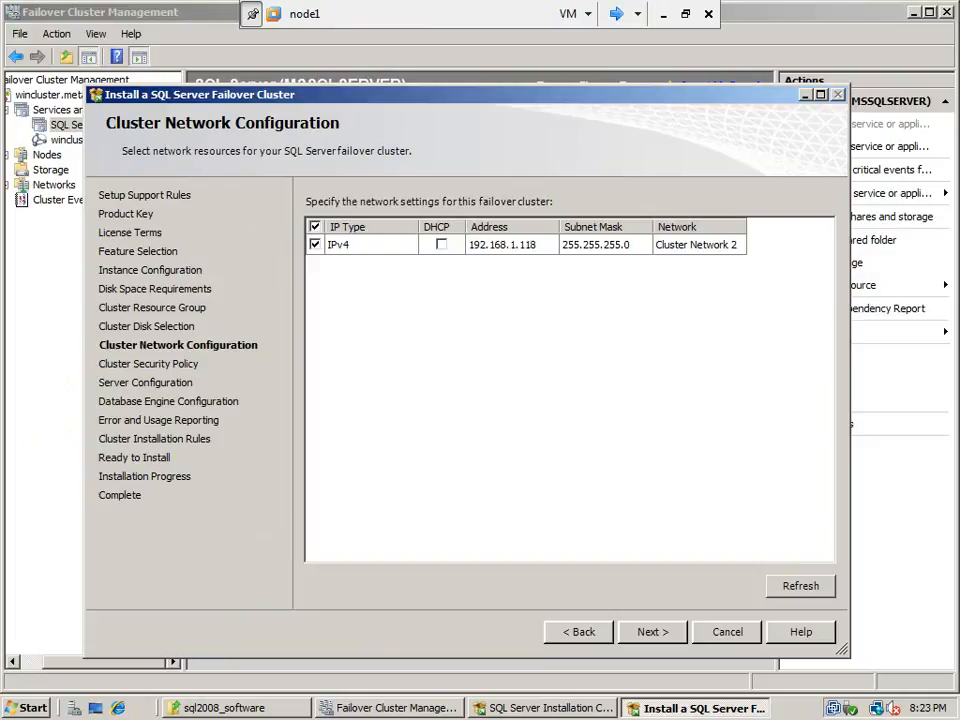
click(652, 632)
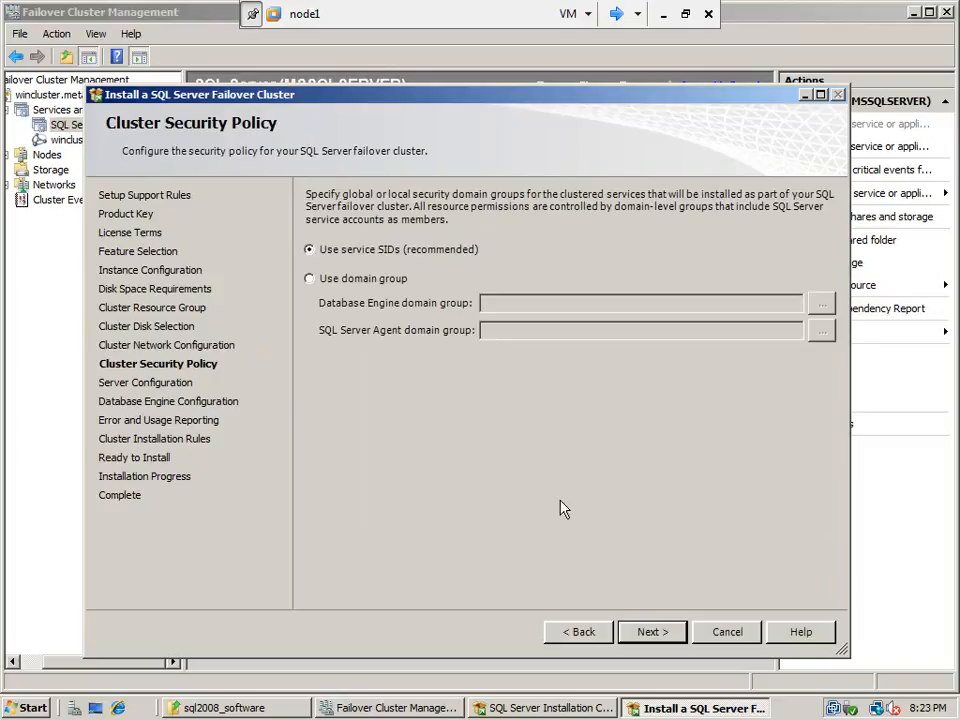
- Keep service SIDs as the security policy and assign the metamanager\cluadm account with its password to all SQL Server services
click(652, 632)
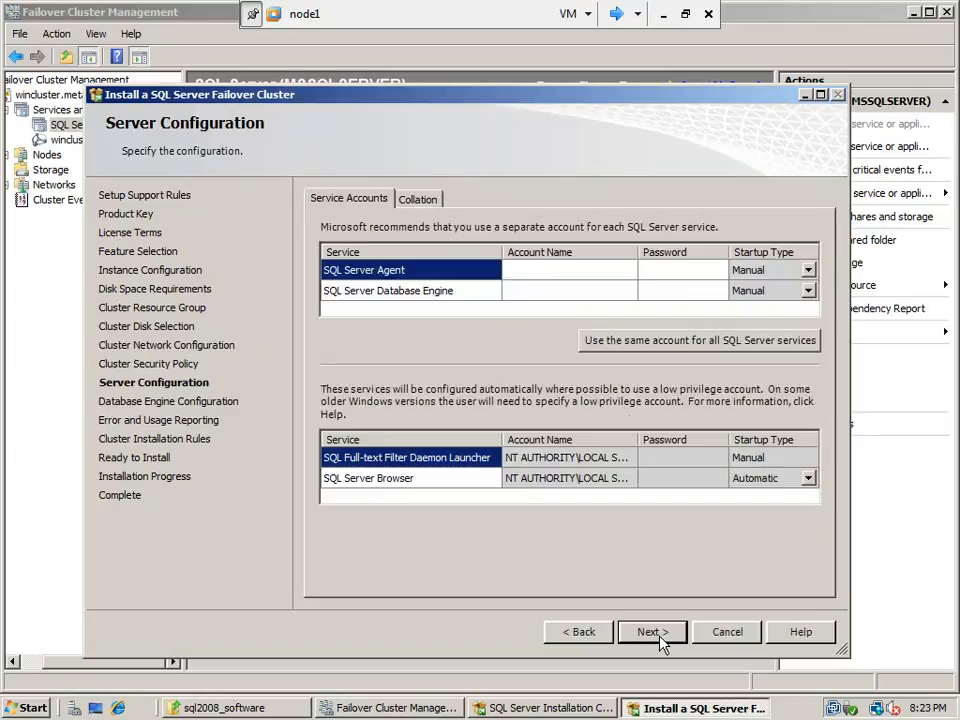
click(680, 345)
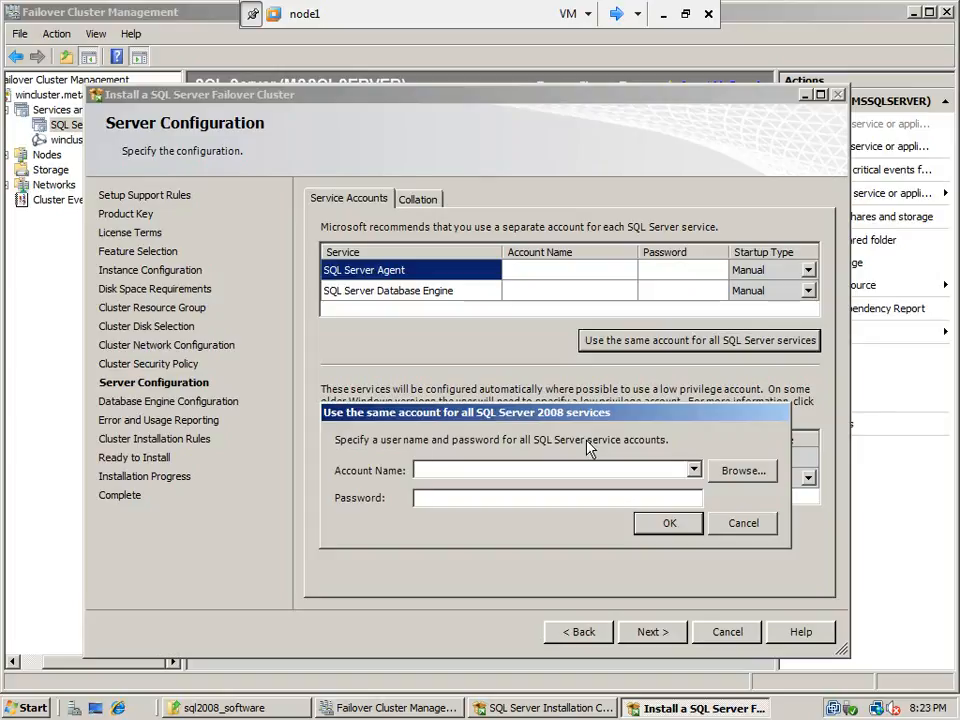
text(metamanager\cluadm)
key(Tab)
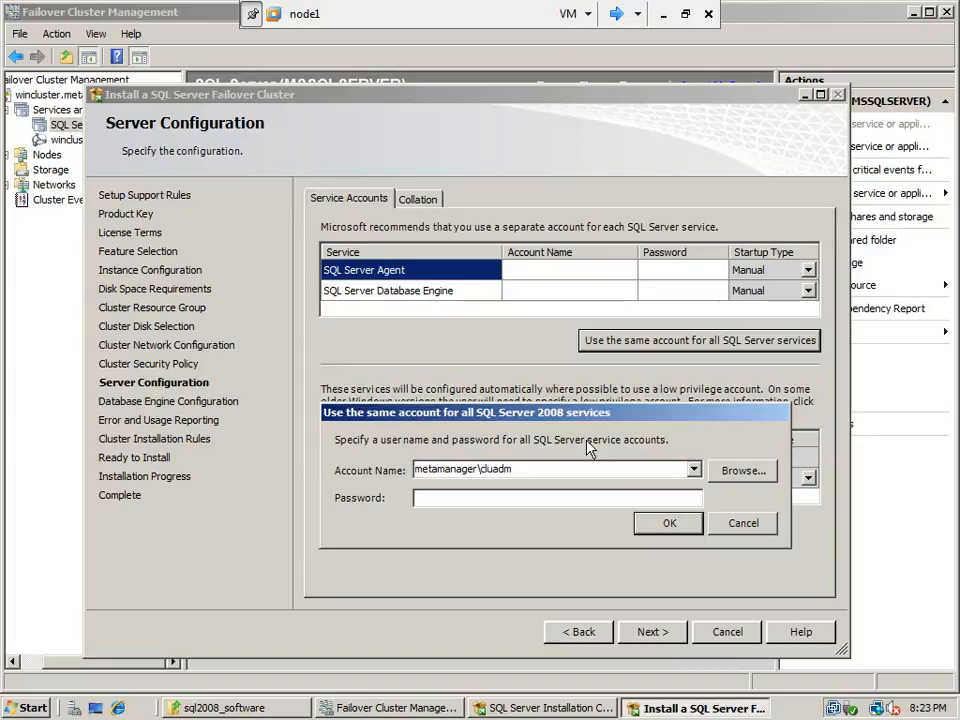
text(*********)
click(669, 525)
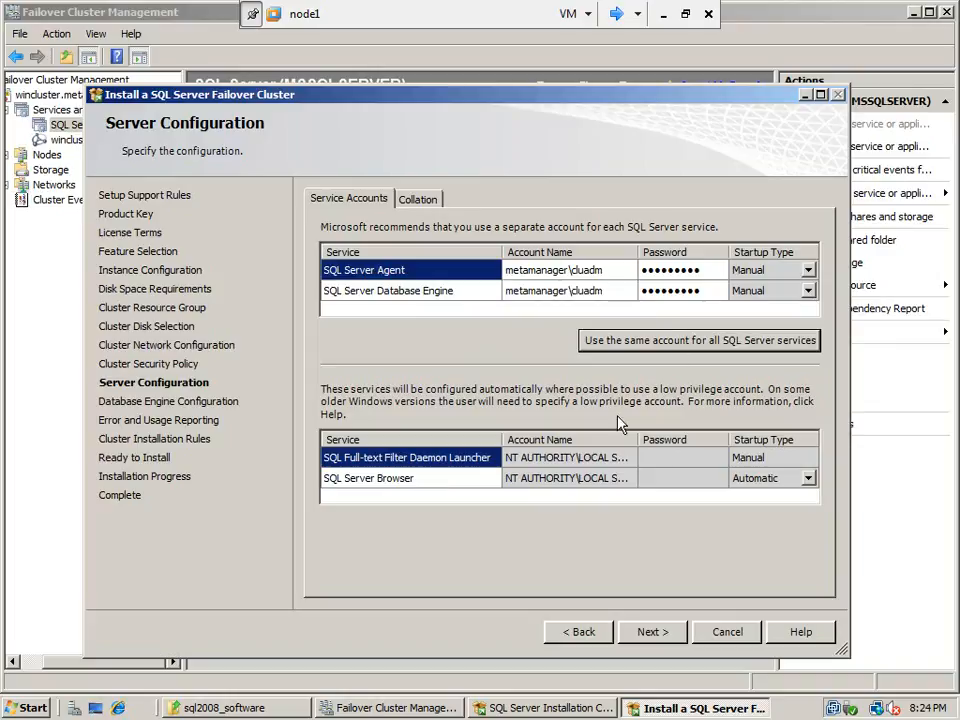
click(652, 634)
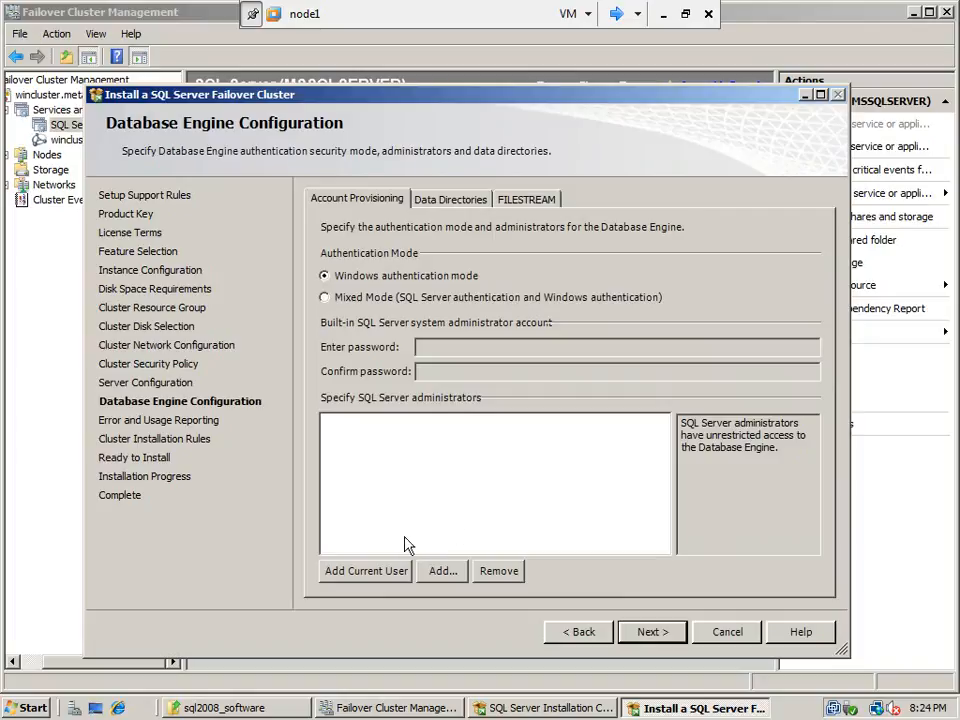
- Add the current user as SQL Server administrator under Windows authentication mode and keep the default data directories on Q:\
click(370, 571)
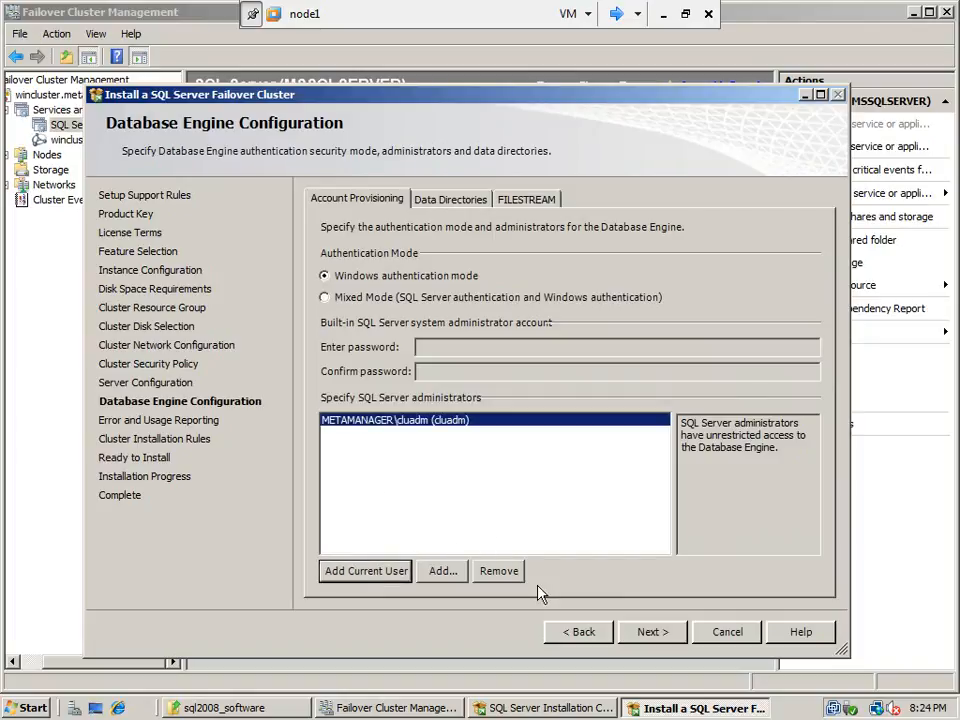
click(653, 633)
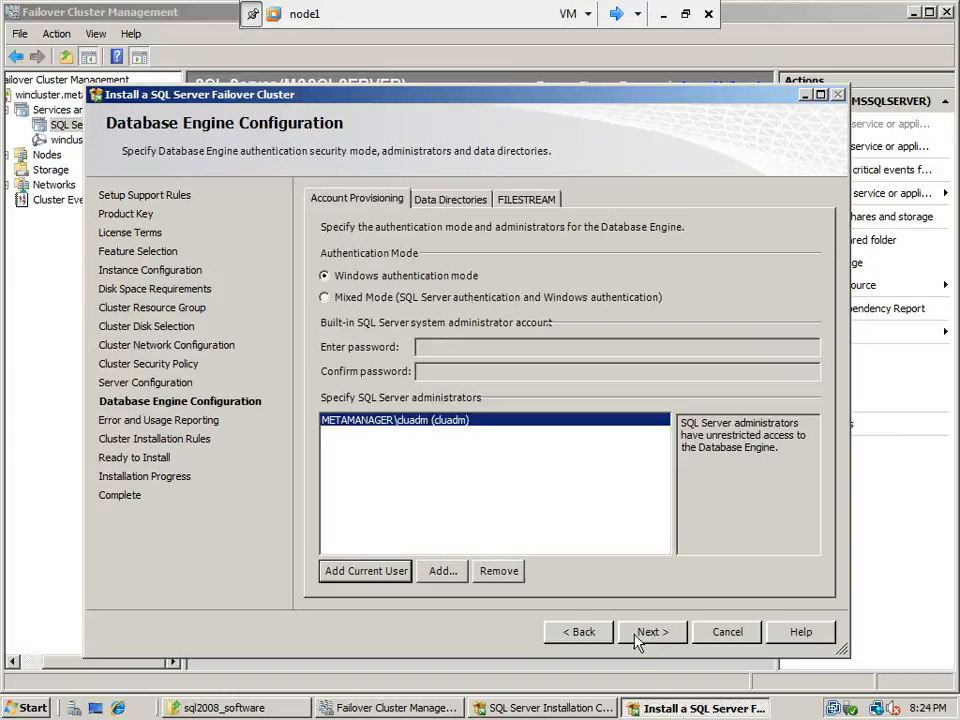
click(447, 200)
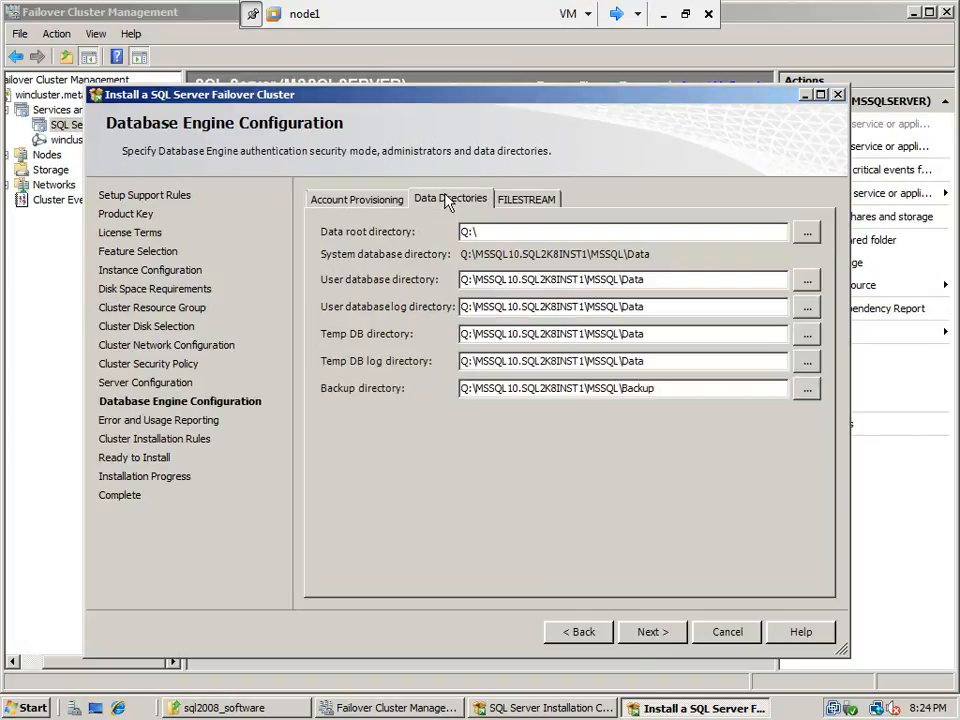
click(373, 196)
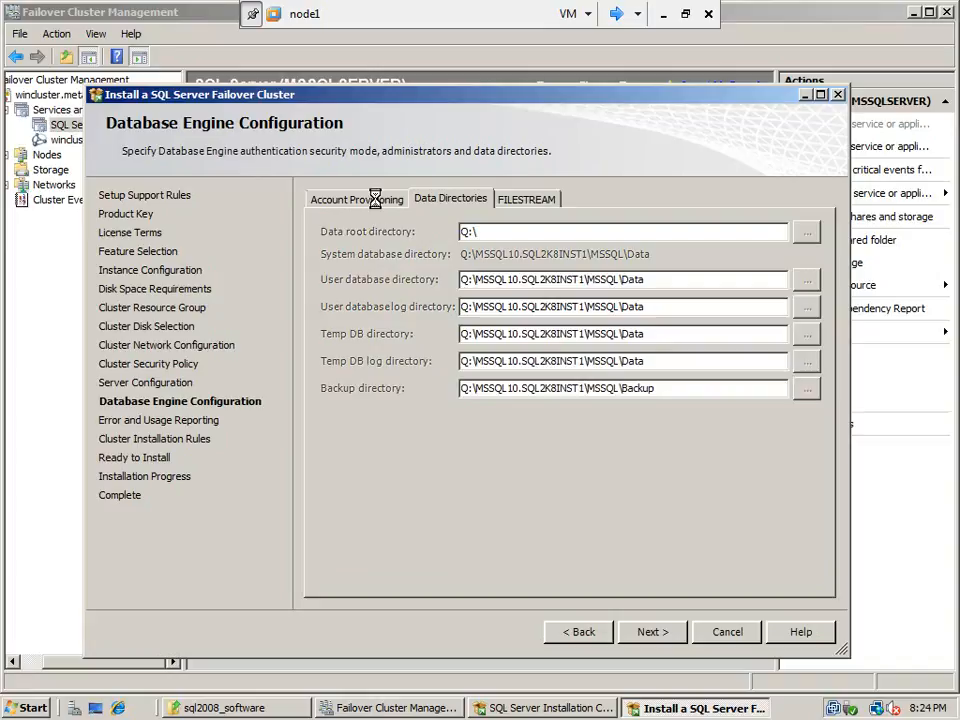
click(651, 632)
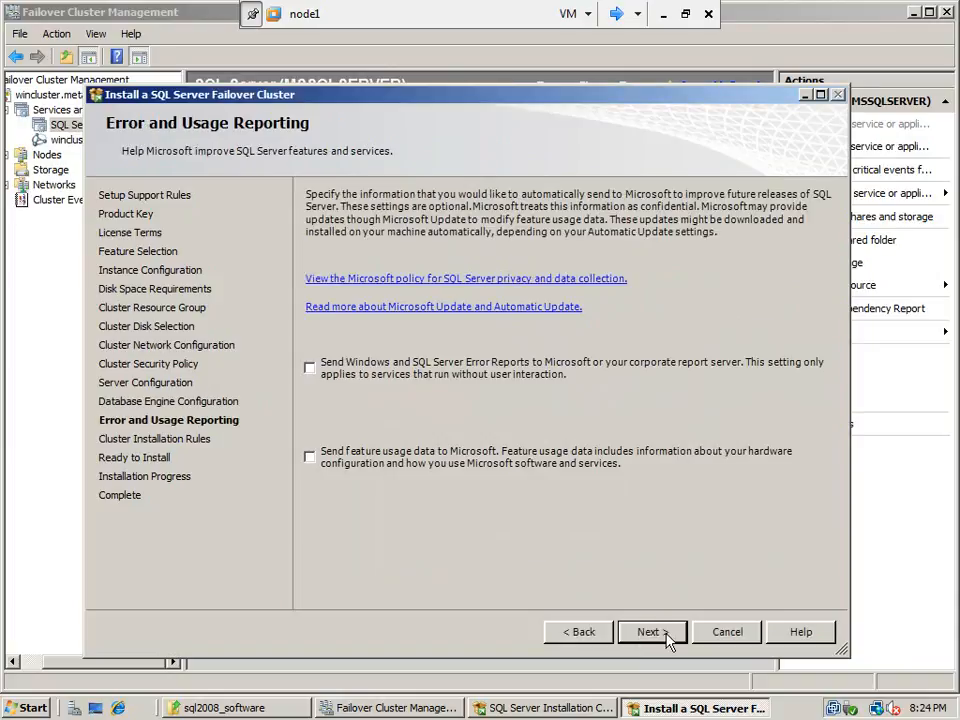
- Leave error and feature usage reporting off, pass the cluster installation rules, and start the failover cluster installation
click(667, 634)
click(667, 634)
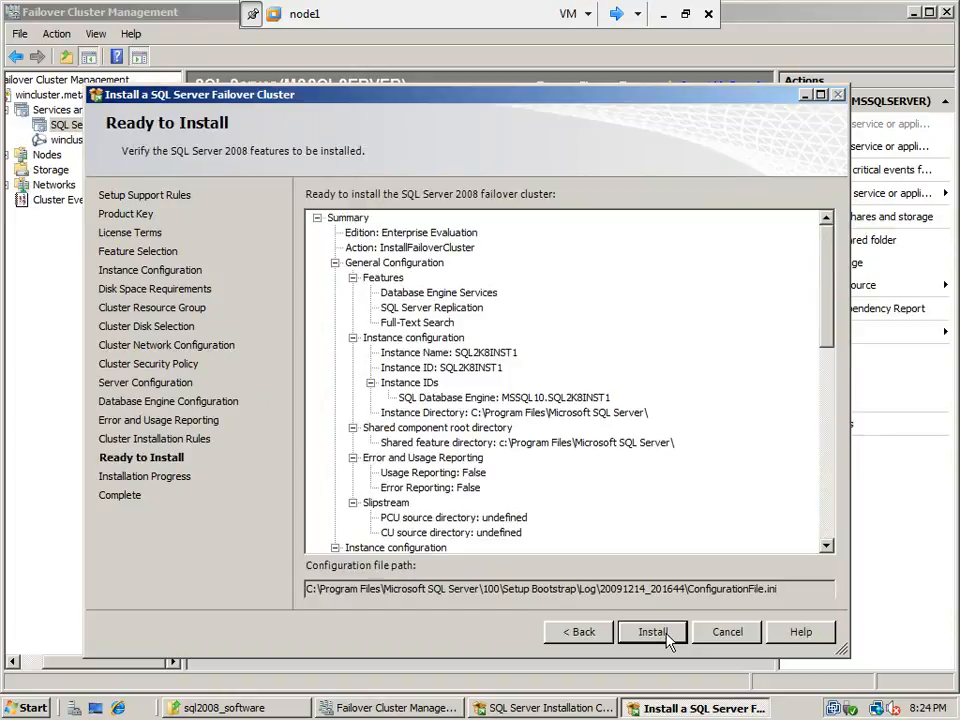
click(668, 640)
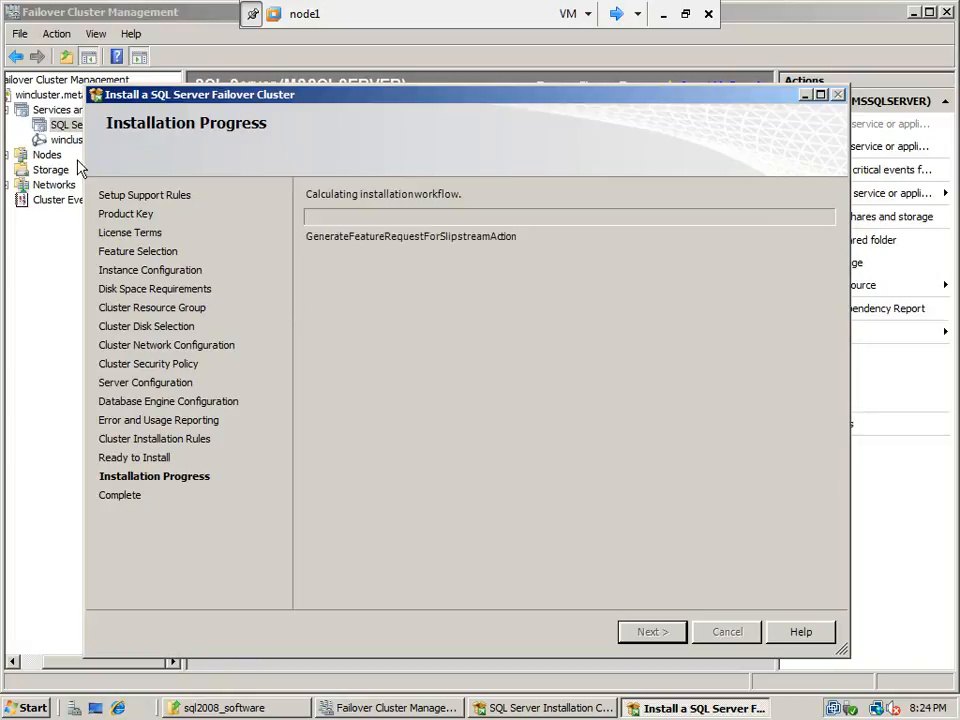
- Check the existing SQL Server (MSSQLSERVER) group and the setup's installation progress, and leave node1's full-screen view
click(63, 129)
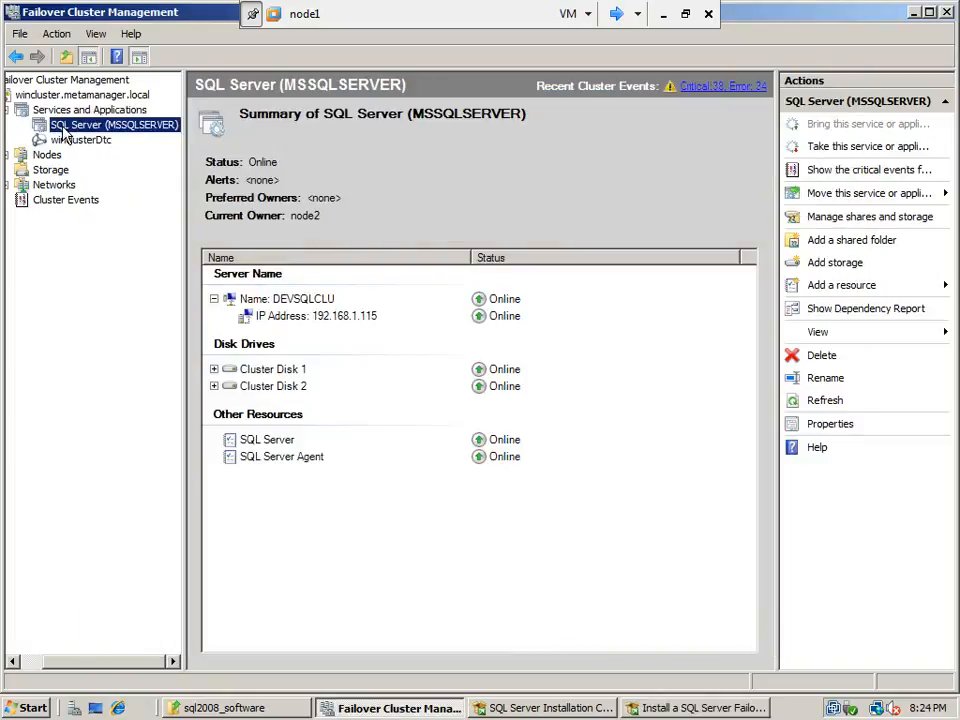
click(658, 710)
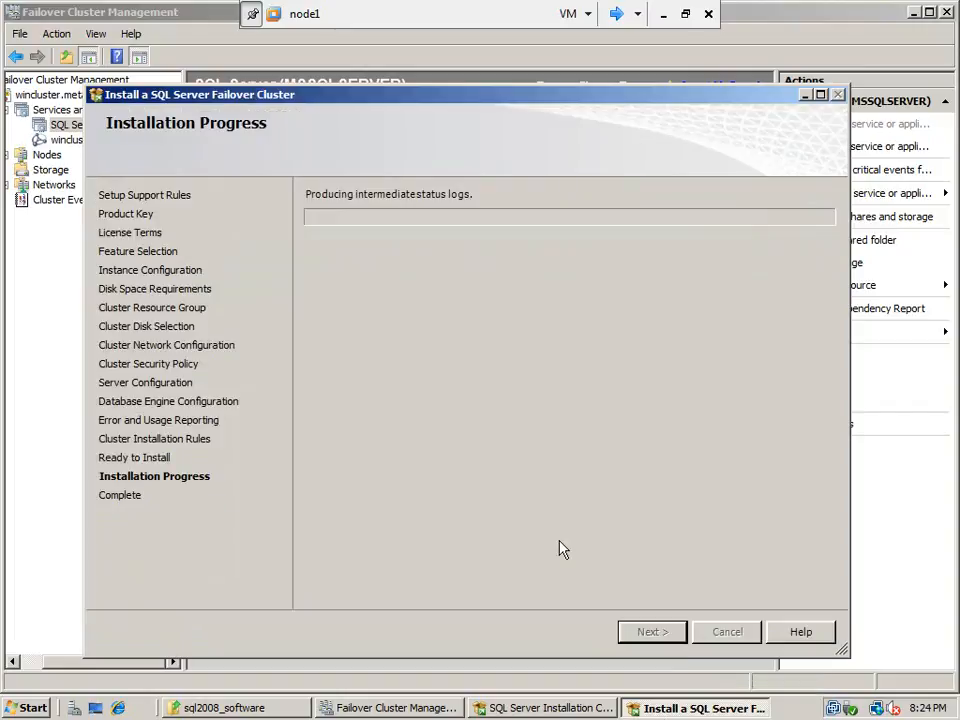
click(400, 710)
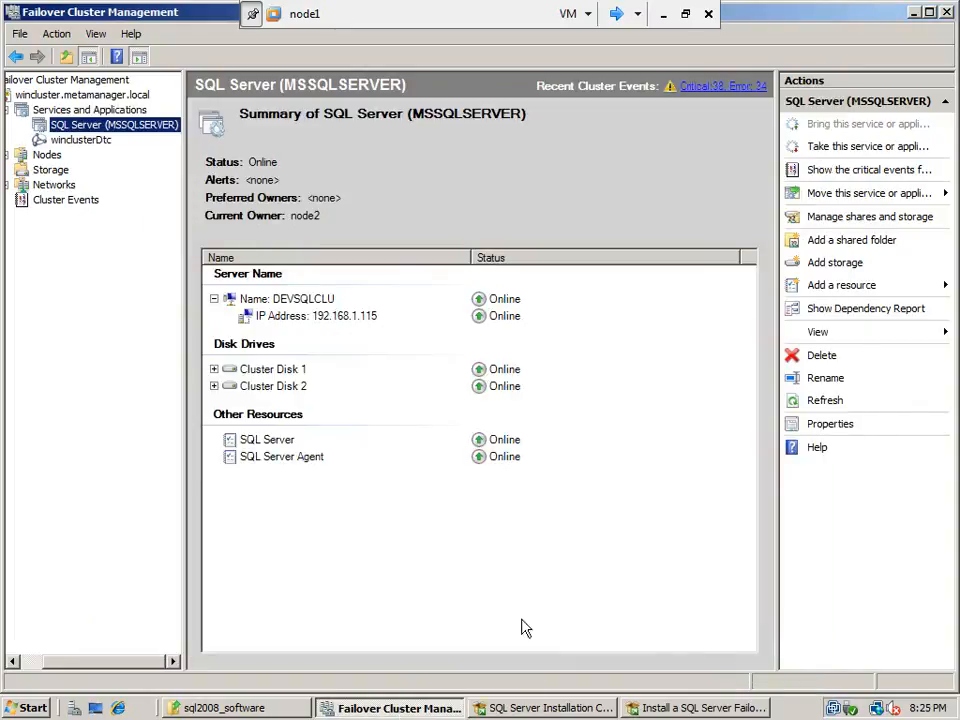
click(676, 709)
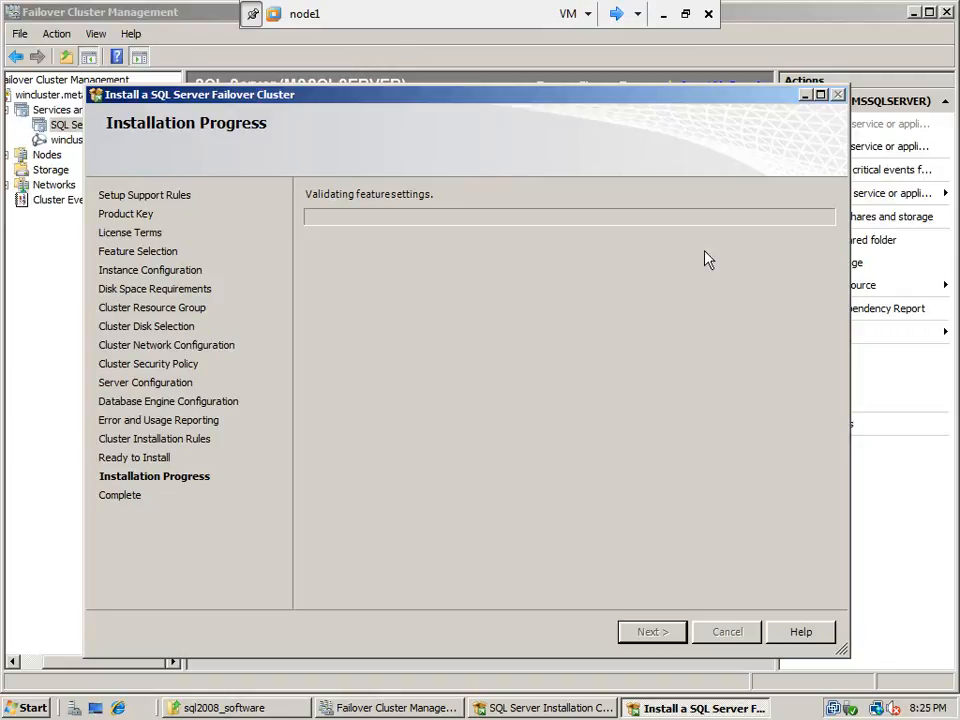
click(686, 14)
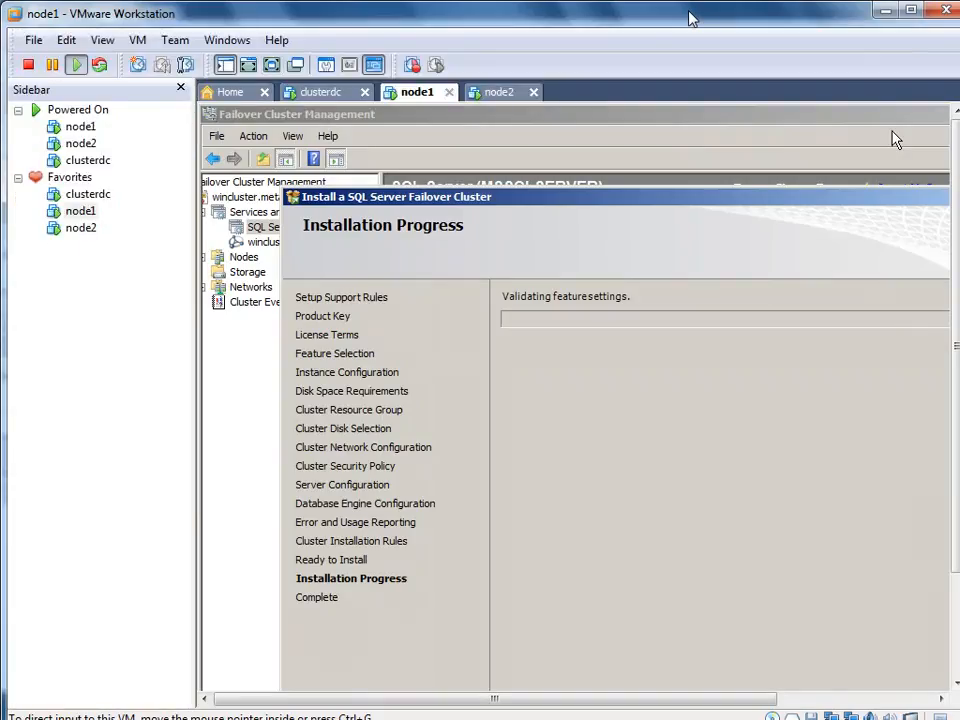